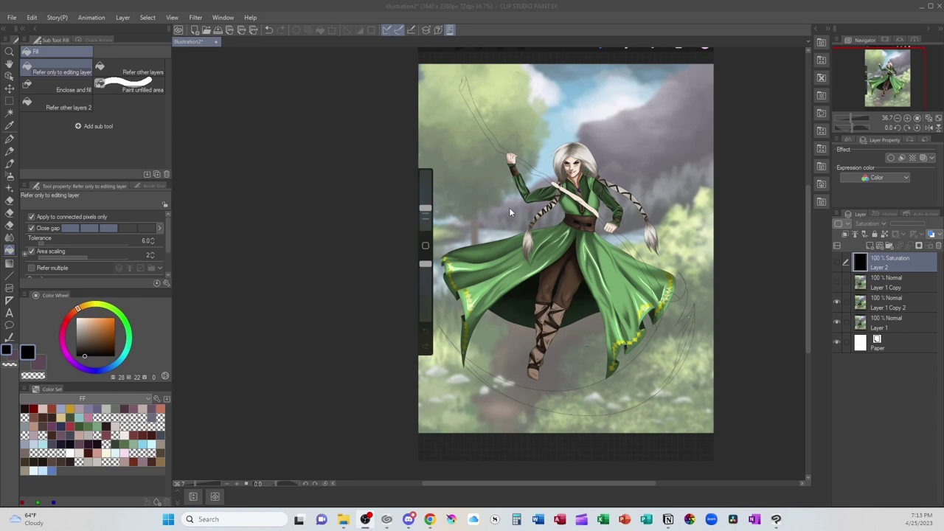
Draw temporary black G-pen marks circling the raised arm and tracing the weapon's sweeping curve, undoing each one.
{"action": "left_click_drag", "start_coordinate": [493, 160], "coordinate": [538, 181]}
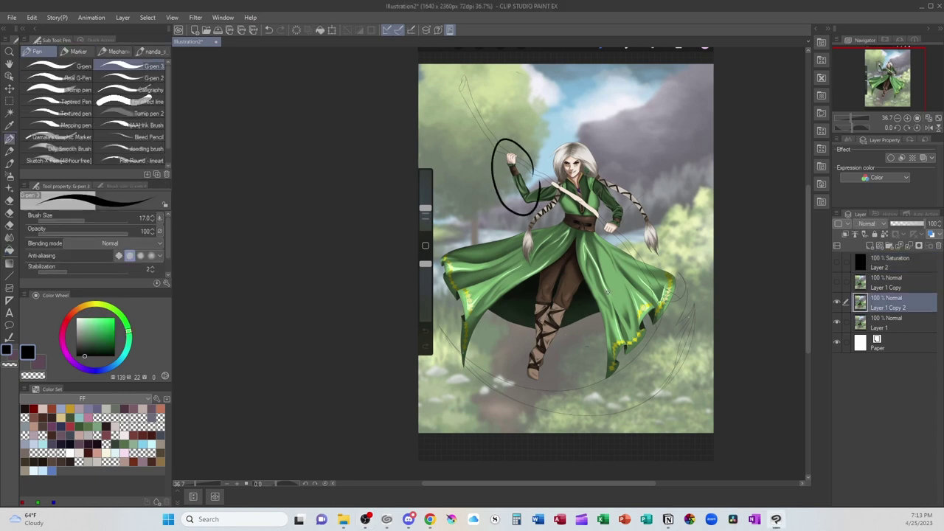
{"action": "key", "text": "ctrl+z"}
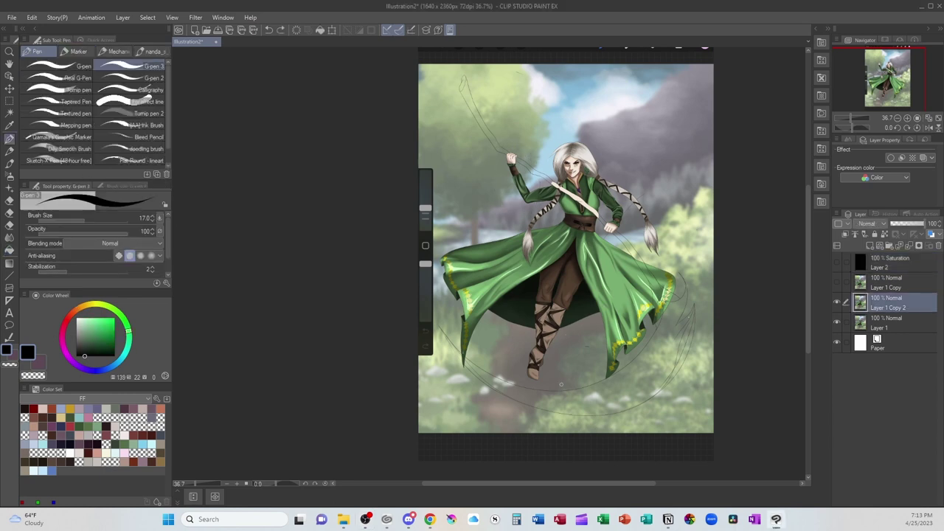
{"action": "left_click_drag", "start_coordinate": [489, 136], "coordinate": [636, 237]}
{"action": "key", "text": "ctrl+z"}
{"action": "mouse_move", "coordinate": [485, 137]}
{"action": "left_mouse_down"}
{"action": "mouse_move", "coordinate": [634, 250]}
{"action": "mouse_move", "coordinate": [664, 376]}
{"action": "mouse_move", "coordinate": [536, 387]}
{"action": "left_mouse_up"}
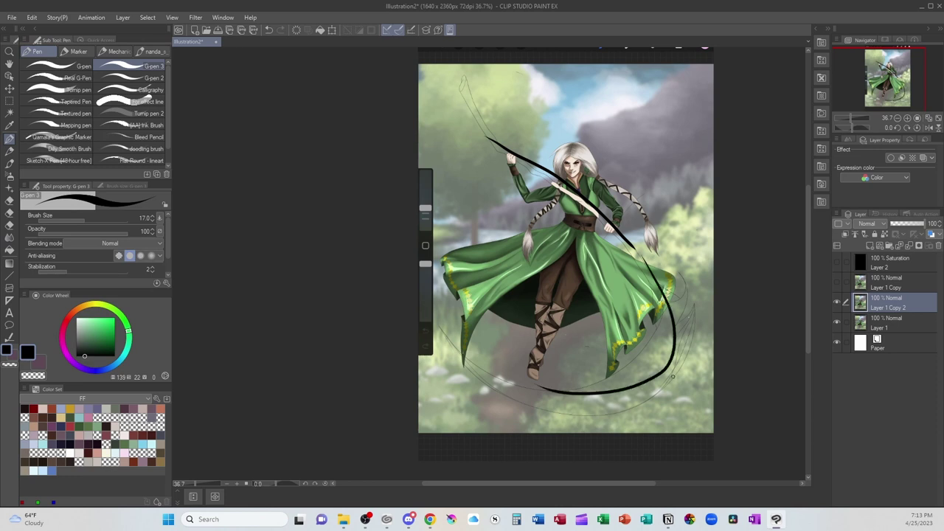
{"action": "key", "text": "ctrl+z"}
{"action": "key", "text": "ctrl+z"}
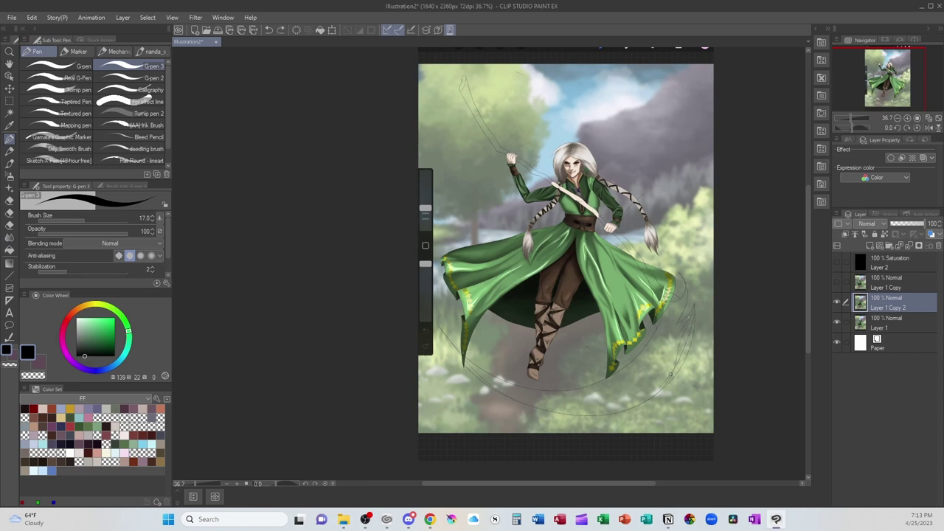
{"action": "mouse_move", "coordinate": [532, 164]}
{"action": "left_mouse_down"}
{"action": "mouse_move", "coordinate": [529, 201]}
{"action": "mouse_move", "coordinate": [525, 180]}
{"action": "mouse_move", "coordinate": [542, 174]}
{"action": "mouse_move", "coordinate": [537, 166]}
{"action": "left_mouse_up"}
{"action": "key", "text": "ctrl+z"}
{"action": "key", "text": "ctrl+z"}
{"action": "mouse_move", "coordinate": [660, 308]}
{"action": "left_mouse_down"}
{"action": "mouse_move", "coordinate": [673, 307]}
{"action": "mouse_move", "coordinate": [538, 417]}
{"action": "mouse_move", "coordinate": [587, 384]}
{"action": "mouse_move", "coordinate": [629, 383]}
{"action": "left_mouse_up"}
{"action": "key", "text": "ctrl+z"}
Examine the skirt's embroidered hem and the sketched weapon lines up close, followed by the upper body and whole figure.
{"action": "scroll", "coordinate": [738, 316], "scroll_direction": "up", "scroll_amount": 5}
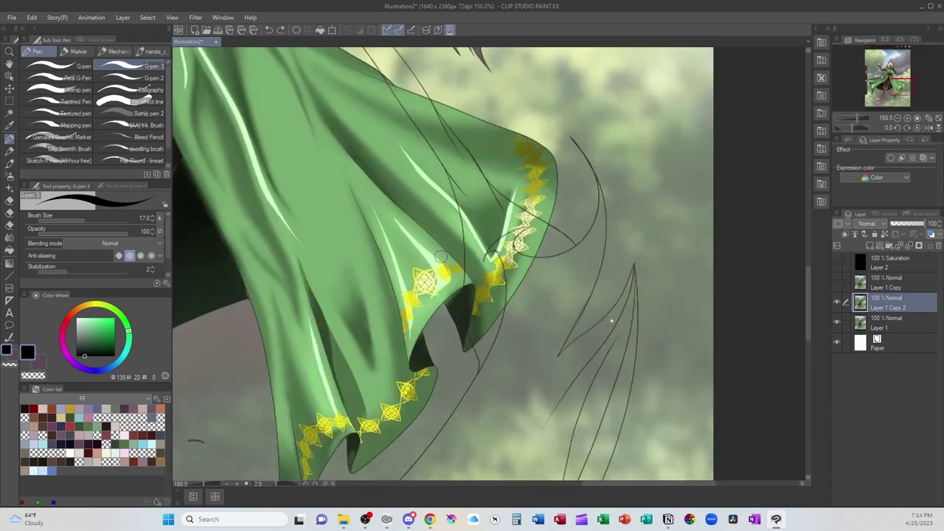
{"action": "mouse_move", "coordinate": [447, 254]}
{"action": "left_mouse_down"}
{"action": "mouse_move", "coordinate": [398, 284]}
{"action": "mouse_move", "coordinate": [448, 257]}
{"action": "left_mouse_up"}
{"action": "key", "text": "ctrl+z"}
{"action": "scroll", "coordinate": [771, 135], "scroll_direction": "down", "scroll_amount": 4}
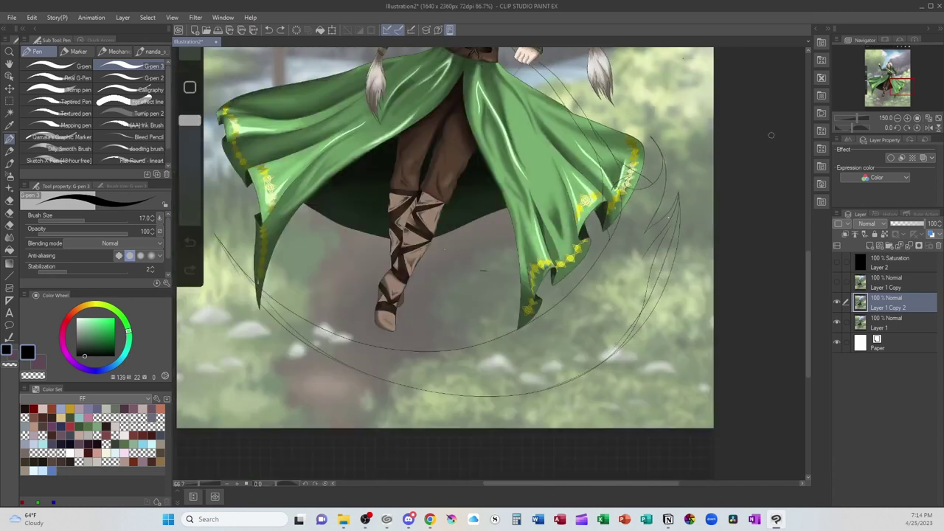
{"action": "left_click_drag", "start_coordinate": [809, 292], "coordinate": [809, 211]}
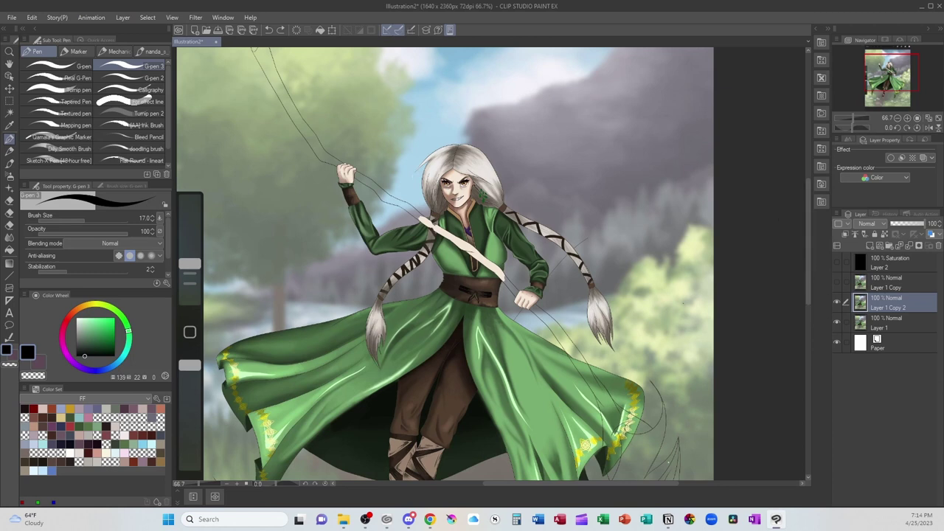
{"action": "scroll", "coordinate": [808, 264], "scroll_direction": "down", "scroll_amount": 2}
{"action": "scroll", "coordinate": [800, 274], "scroll_direction": "down", "scroll_amount": 1}
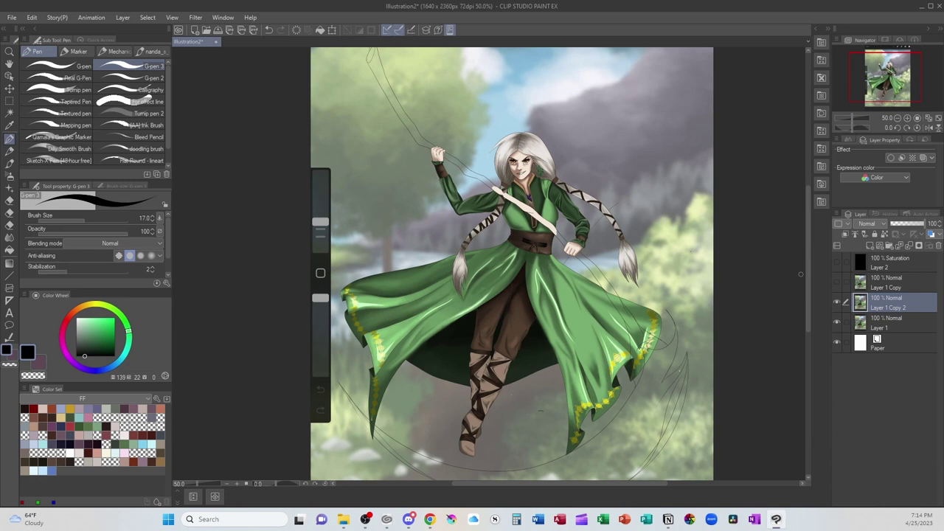
Mark temporary circles on the skirt, around the legs and around the head, undoing each mark.
{"action": "mouse_move", "coordinate": [585, 295]}
{"action": "left_mouse_down"}
{"action": "mouse_move", "coordinate": [580, 303]}
{"action": "mouse_move", "coordinate": [587, 296]}
{"action": "left_mouse_up"}
{"action": "key", "text": "ctrl+z"}
{"action": "mouse_move", "coordinate": [580, 326]}
{"action": "left_mouse_down"}
{"action": "mouse_move", "coordinate": [590, 352]}
{"action": "mouse_move", "coordinate": [587, 320]}
{"action": "left_mouse_up"}
{"action": "key", "text": "ctrl+z"}
{"action": "mouse_move", "coordinate": [620, 347]}
{"action": "left_mouse_down"}
{"action": "mouse_move", "coordinate": [627, 372]}
{"action": "mouse_move", "coordinate": [614, 351]}
{"action": "left_mouse_up"}
{"action": "key", "text": "ctrl+z"}
{"action": "mouse_move", "coordinate": [498, 295]}
{"action": "left_mouse_down"}
{"action": "mouse_move", "coordinate": [548, 328]}
{"action": "mouse_move", "coordinate": [508, 297]}
{"action": "left_mouse_up"}
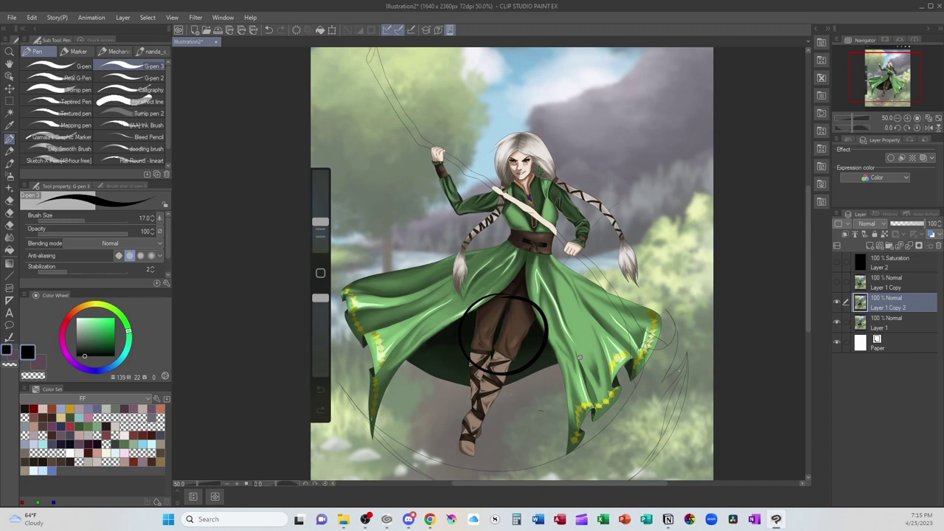
{"action": "key", "text": "ctrl+z"}
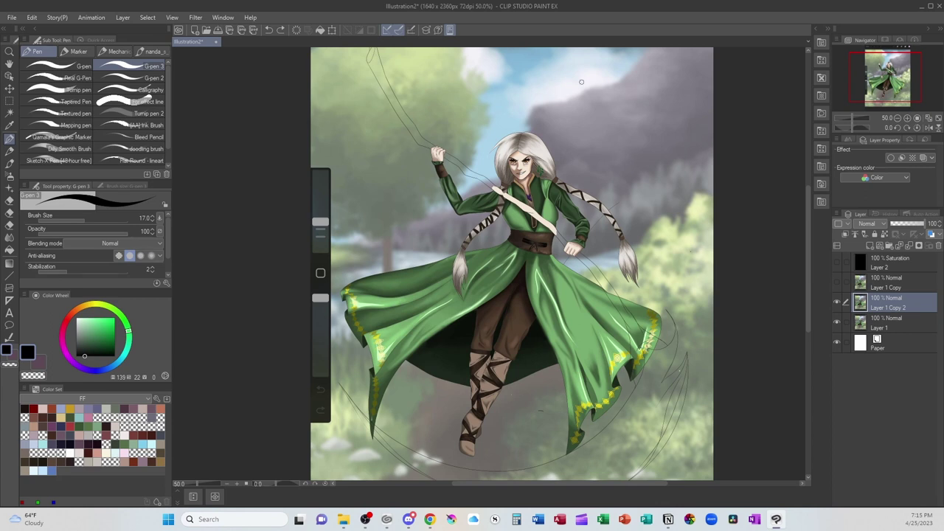
{"action": "mouse_move", "coordinate": [531, 118]}
{"action": "left_mouse_down"}
{"action": "mouse_move", "coordinate": [506, 123]}
{"action": "mouse_move", "coordinate": [503, 183]}
{"action": "mouse_move", "coordinate": [506, 118]}
{"action": "left_mouse_up"}
{"action": "key", "text": "ctrl+z"}
Draw a pale yellow arrow in the sky pointing diagonally down toward the character's head to show the light direction.
{"action": "left_click", "coordinate": [96, 302]}
{"action": "left_click", "coordinate": [87, 325]}
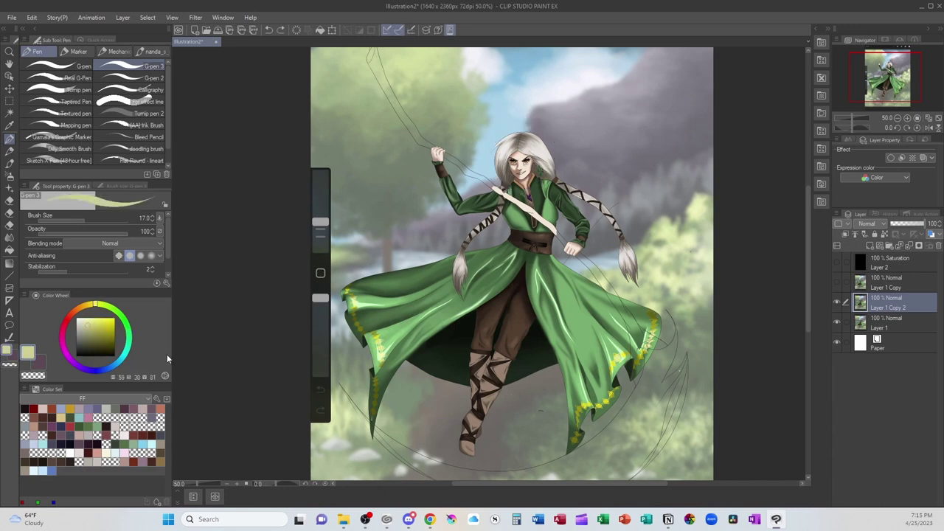
{"action": "left_click_drag", "start_coordinate": [607, 64], "coordinate": [561, 123]}
{"action": "left_click", "coordinate": [84, 318]}
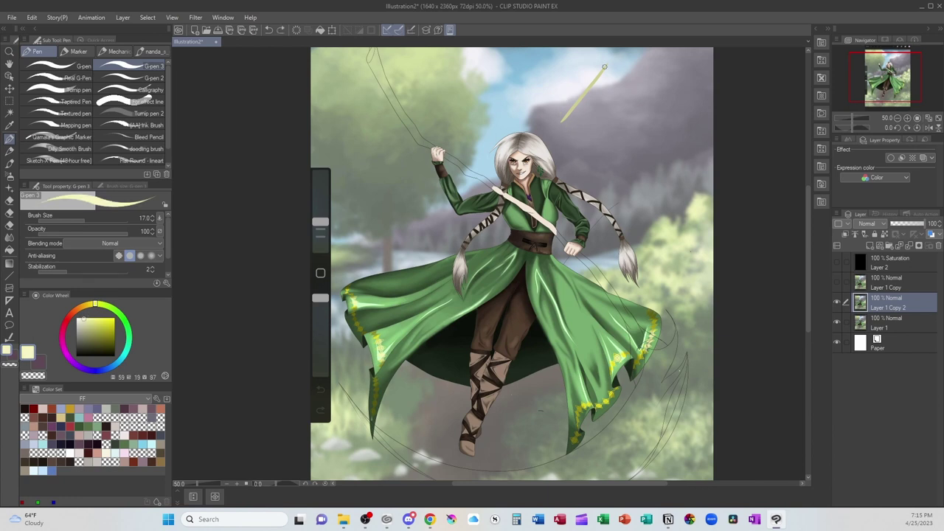
{"action": "mouse_move", "coordinate": [607, 65]}
{"action": "left_mouse_down"}
{"action": "mouse_move", "coordinate": [559, 127]}
{"action": "mouse_move", "coordinate": [579, 126]}
{"action": "mouse_move", "coordinate": [562, 114]}
{"action": "mouse_move", "coordinate": [555, 131]}
{"action": "mouse_move", "coordinate": [576, 130]}
{"action": "left_mouse_up"}
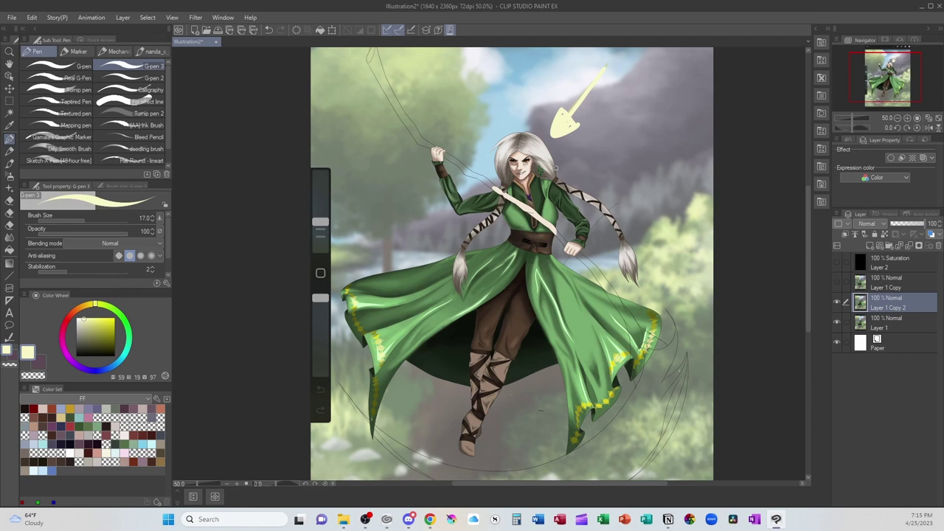
{"action": "left_click_drag", "start_coordinate": [564, 127], "coordinate": [550, 195]}
Try temporary pale yellow marks on the character's face and hair, undoing them.
{"action": "scroll", "coordinate": [505, 273], "scroll_direction": "up", "scroll_amount": 1}
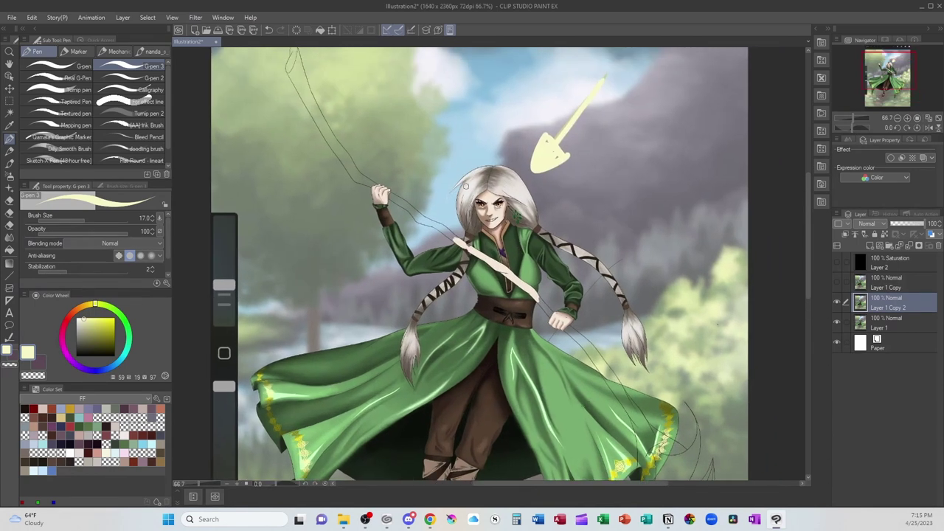
{"action": "scroll", "coordinate": [524, 357], "scroll_direction": "down", "scroll_amount": 1}
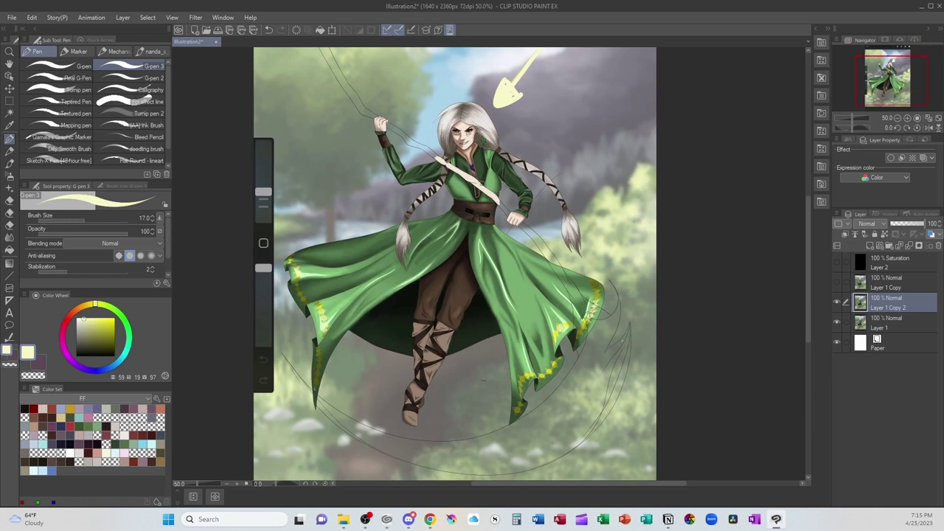
{"action": "mouse_move", "coordinate": [481, 150]}
{"action": "left_mouse_down"}
{"action": "mouse_move", "coordinate": [473, 158]}
{"action": "mouse_move", "coordinate": [500, 190]}
{"action": "mouse_move", "coordinate": [486, 152]}
{"action": "mouse_move", "coordinate": [515, 173]}
{"action": "mouse_move", "coordinate": [486, 156]}
{"action": "left_mouse_up"}
{"action": "key", "text": "ctrl+z"}
{"action": "key", "text": "ctrl+z"}
{"action": "mouse_move", "coordinate": [467, 125]}
{"action": "left_mouse_down"}
{"action": "mouse_move", "coordinate": [459, 123]}
{"action": "mouse_move", "coordinate": [472, 156]}
{"action": "mouse_move", "coordinate": [464, 115]}
{"action": "left_mouse_up"}
{"action": "key", "text": "ctrl+z"}
Sample the skirt's base green and paint a round swatch over the background beside the head.
{"action": "key", "text": "c"}
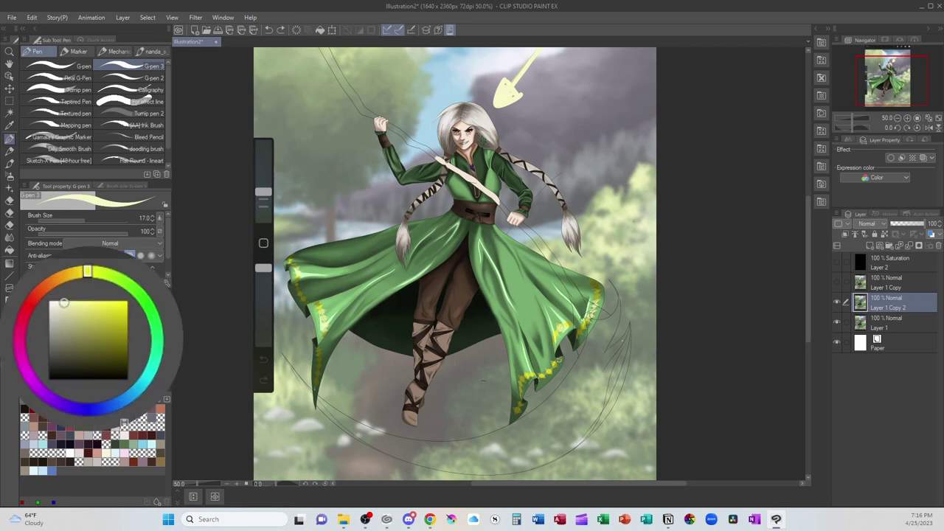
{"action": "left_click", "coordinate": [513, 275], "text": "alt"}
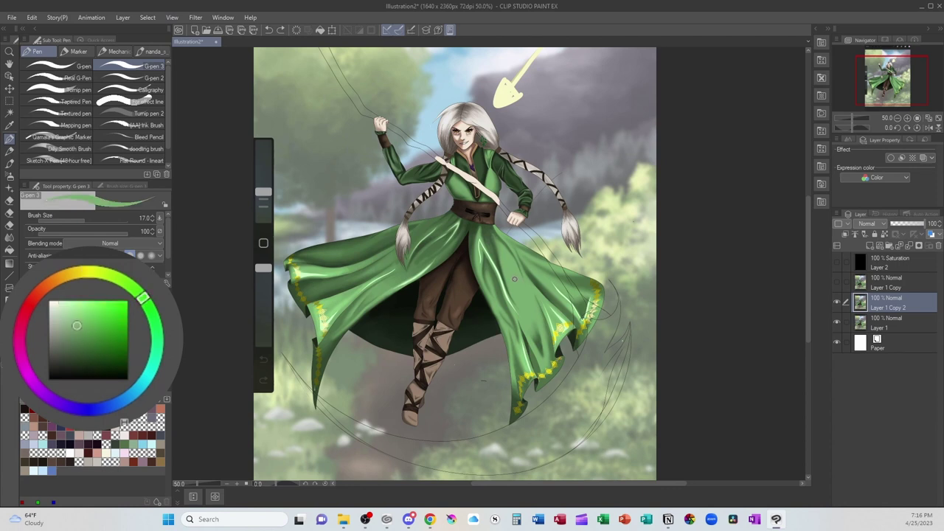
{"action": "left_click_drag", "start_coordinate": [604, 199], "coordinate": [607, 206]}
{"action": "key", "text": "ctrl+z"}
{"action": "mouse_move", "coordinate": [583, 129]}
{"action": "left_mouse_down"}
{"action": "mouse_move", "coordinate": [598, 131]}
{"action": "mouse_move", "coordinate": [581, 141]}
{"action": "mouse_move", "coordinate": [593, 130]}
{"action": "left_mouse_up"}
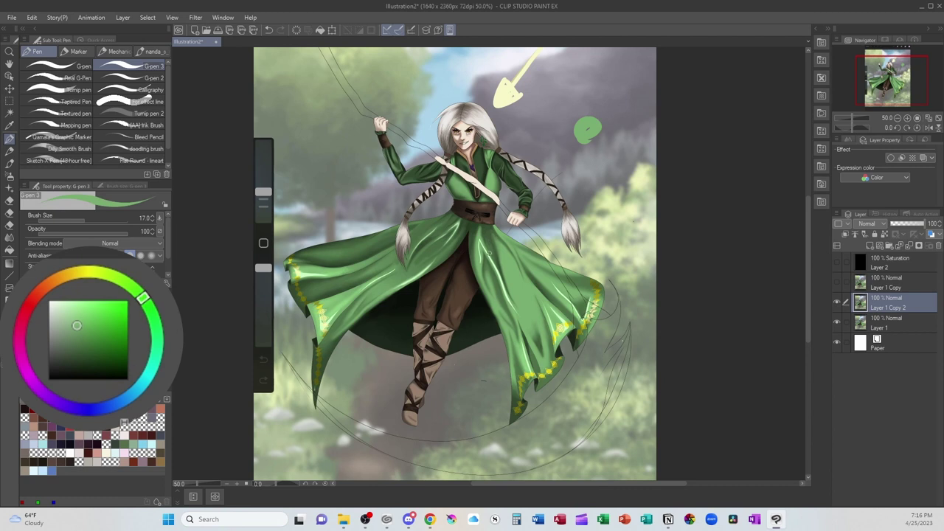
Sample a darker shadow green from the skirt and paint a second swatch overlapping the lower edge of the first.
{"action": "left_click", "coordinate": [489, 237], "text": "alt"}
{"action": "left_click", "coordinate": [394, 315], "text": "alt"}
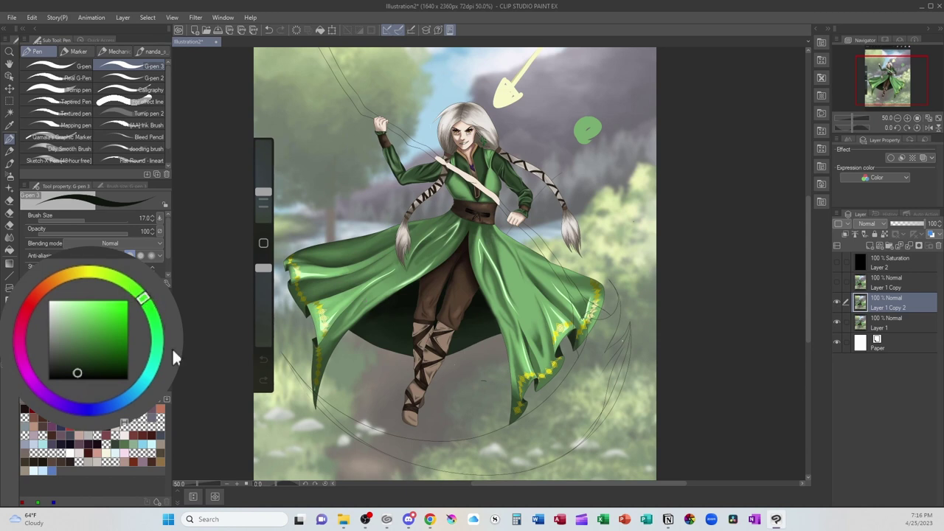
{"action": "left_click", "coordinate": [386, 273], "text": "alt"}
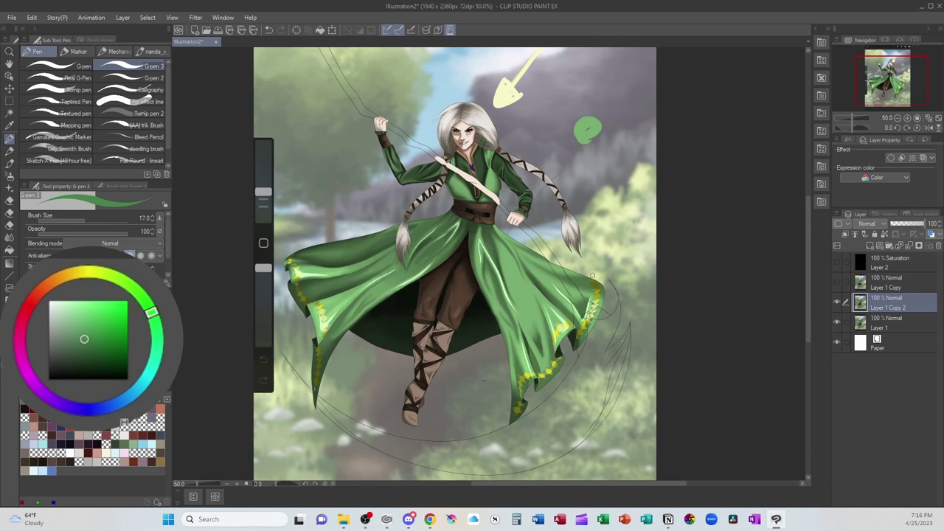
{"action": "left_click_drag", "start_coordinate": [586, 131], "coordinate": [590, 144]}
Paint two progressively darker swatches below the greens, shifting the hue toward teal for each.
{"action": "left_click_drag", "start_coordinate": [152, 314], "coordinate": [157, 334]}
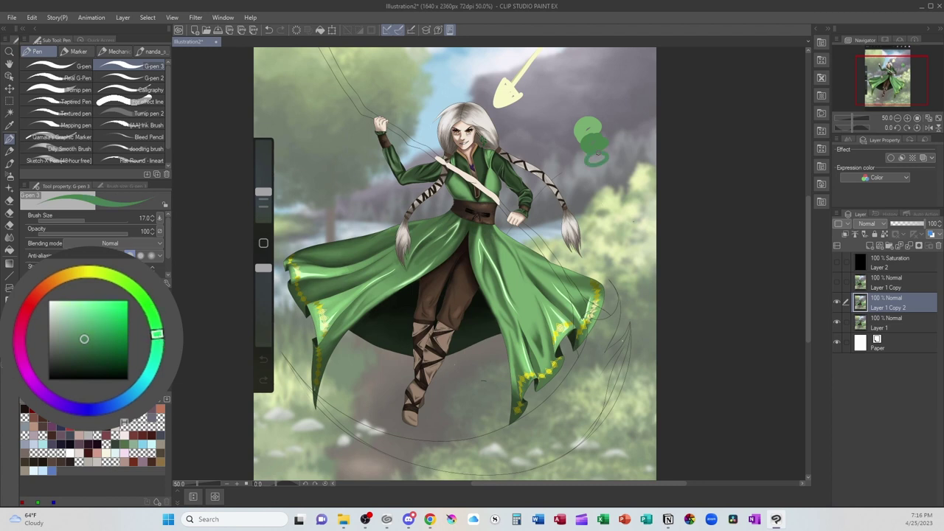
{"action": "left_click", "coordinate": [158, 338]}
{"action": "left_click_drag", "start_coordinate": [87, 345], "coordinate": [92, 352]}
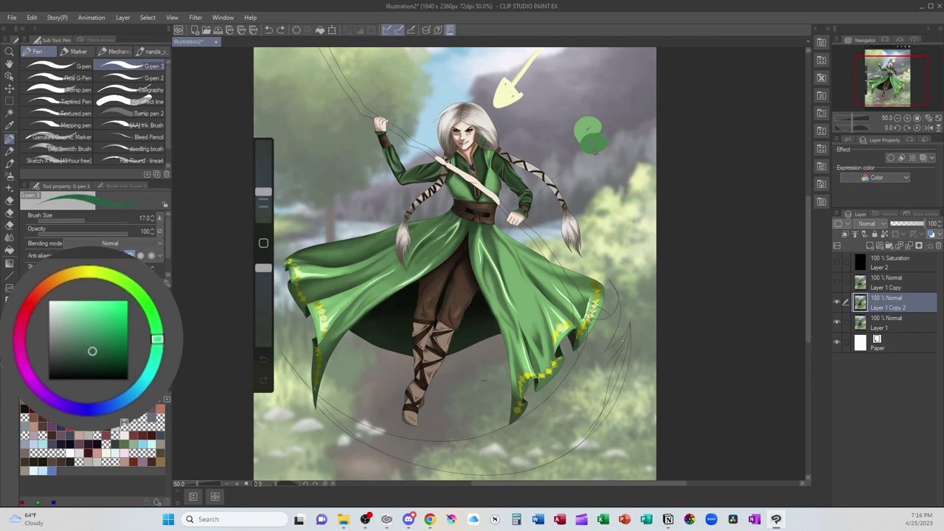
{"action": "mouse_move", "coordinate": [589, 152]}
{"action": "left_mouse_down"}
{"action": "mouse_move", "coordinate": [602, 155]}
{"action": "mouse_move", "coordinate": [590, 164]}
{"action": "mouse_move", "coordinate": [606, 156]}
{"action": "mouse_move", "coordinate": [589, 171]}
{"action": "left_mouse_up"}
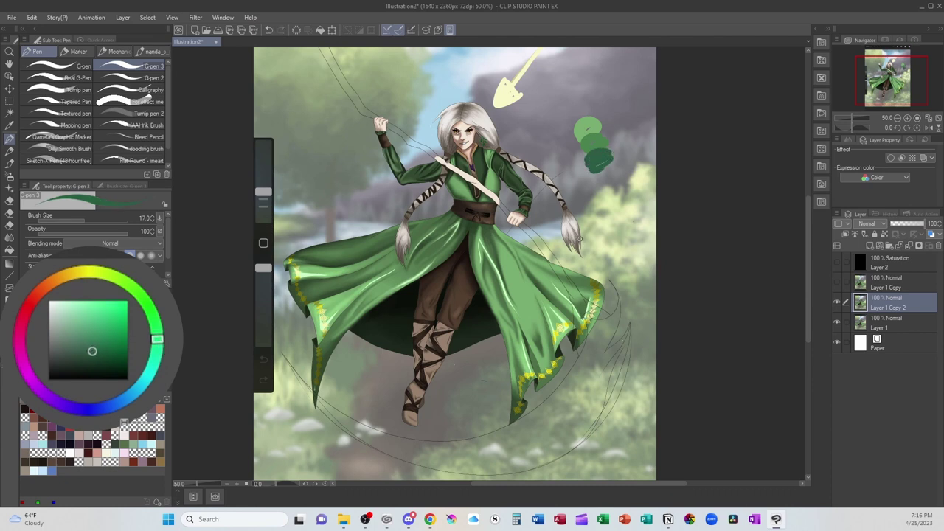
{"action": "left_click", "coordinate": [156, 353]}
{"action": "left_click", "coordinate": [103, 358]}
{"action": "left_click_drag", "start_coordinate": [599, 169], "coordinate": [605, 177]}
Choose a lighter, slightly yellower green and paint a highlight swatch above the base green one.
{"action": "left_click", "coordinate": [144, 298]}
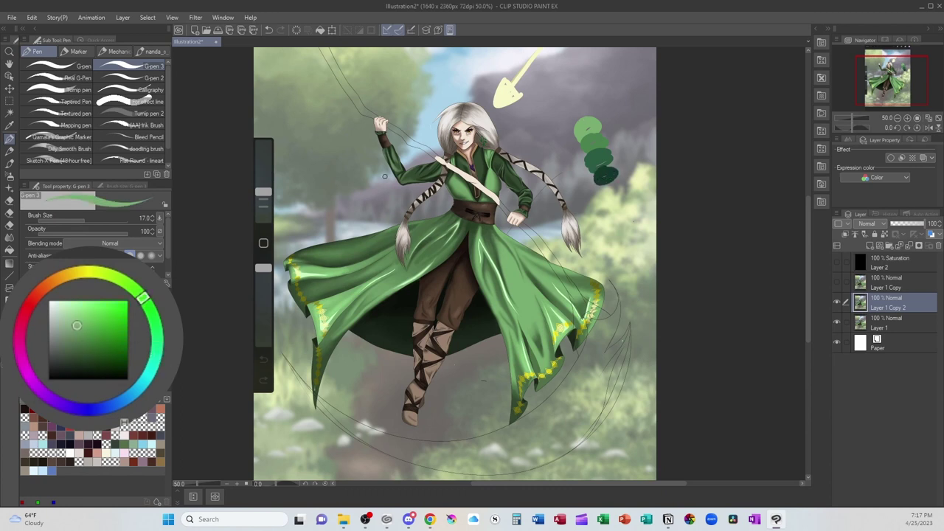
{"action": "left_click", "coordinate": [76, 313]}
{"action": "left_click_drag", "start_coordinate": [144, 300], "coordinate": [137, 291]}
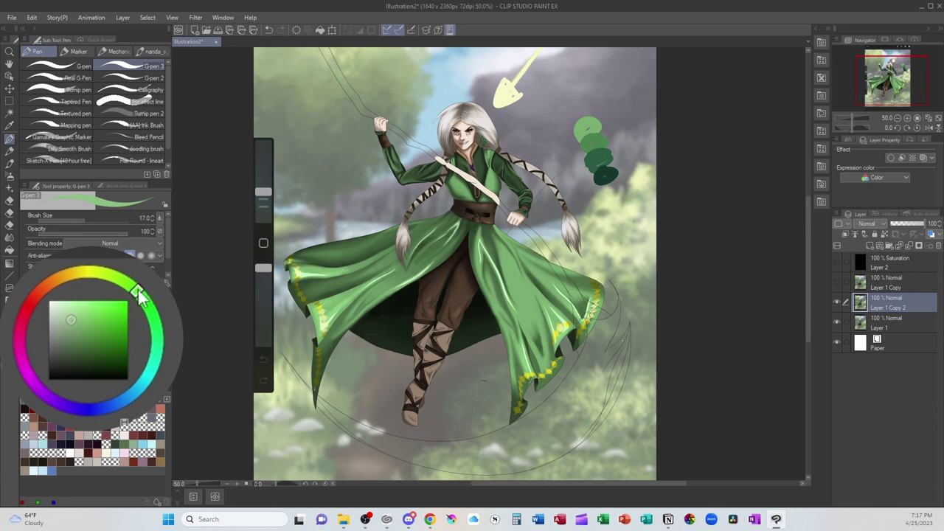
{"action": "left_click_drag", "start_coordinate": [579, 115], "coordinate": [576, 120]}
Sample the face's skin colour, darken it slightly, and paint a skin swatch between the head and the green swatches.
{"action": "left_click", "coordinate": [468, 135], "text": "alt"}
{"action": "left_click_drag", "start_coordinate": [541, 132], "coordinate": [541, 137]}
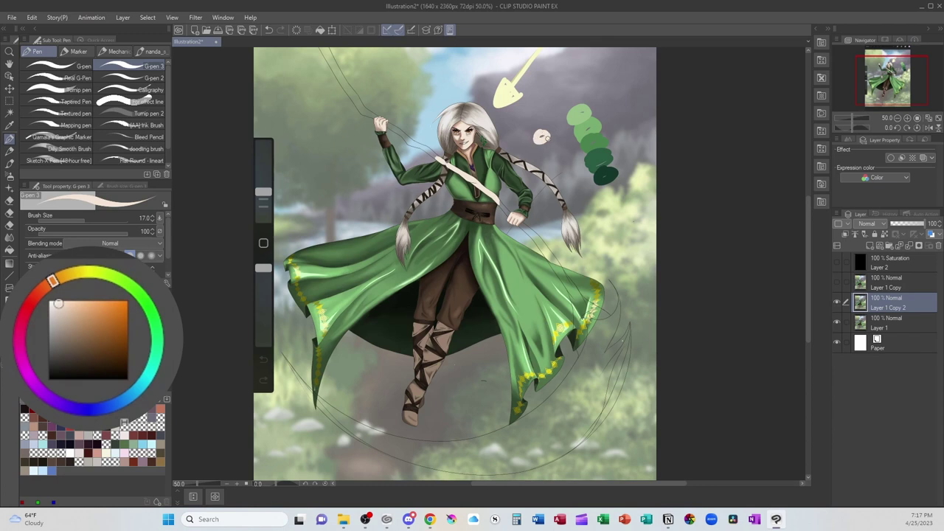
{"action": "left_click", "coordinate": [59, 311]}
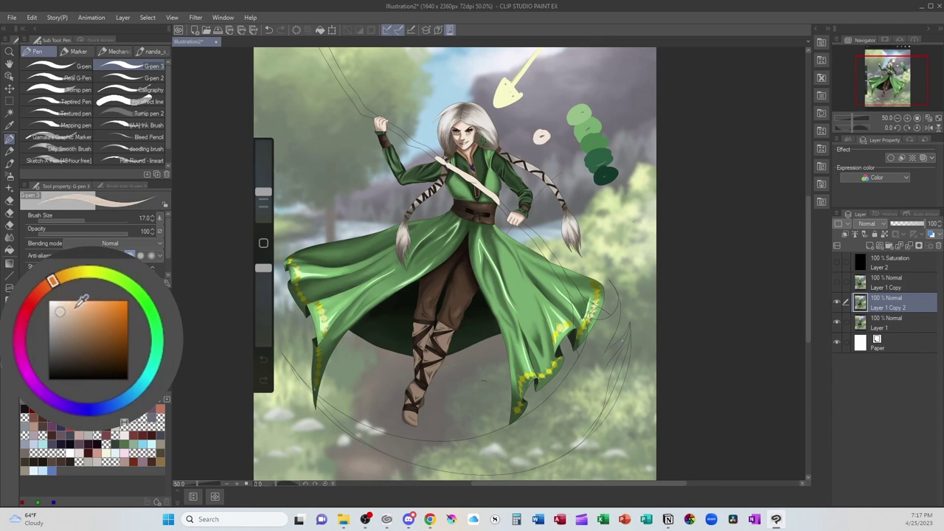
{"action": "left_click_drag", "start_coordinate": [543, 137], "coordinate": [539, 141]}
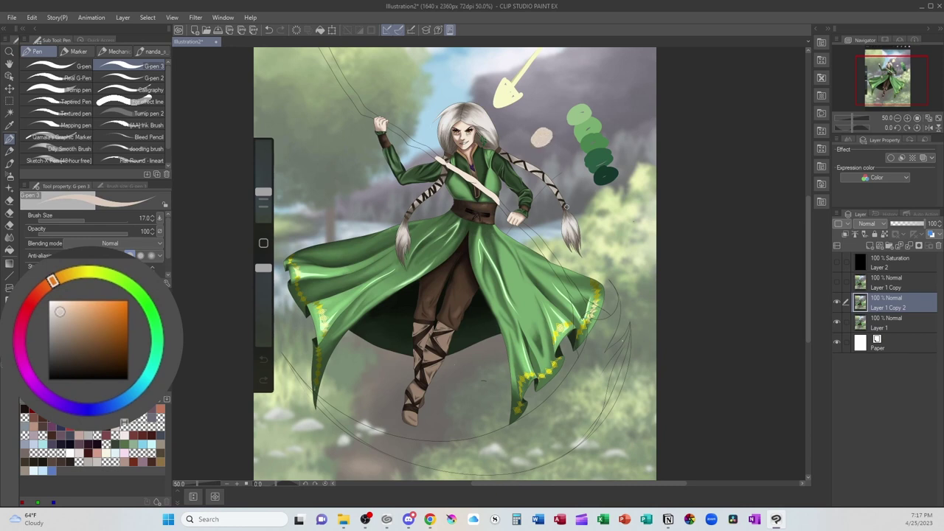
Paint three progressively darker swatches down from the skin tone, shifting from pinkish brown to deep red-brown.
{"action": "left_click", "coordinate": [70, 328]}
{"action": "left_click", "coordinate": [42, 288]}
{"action": "left_click_drag", "start_coordinate": [544, 149], "coordinate": [558, 150]}
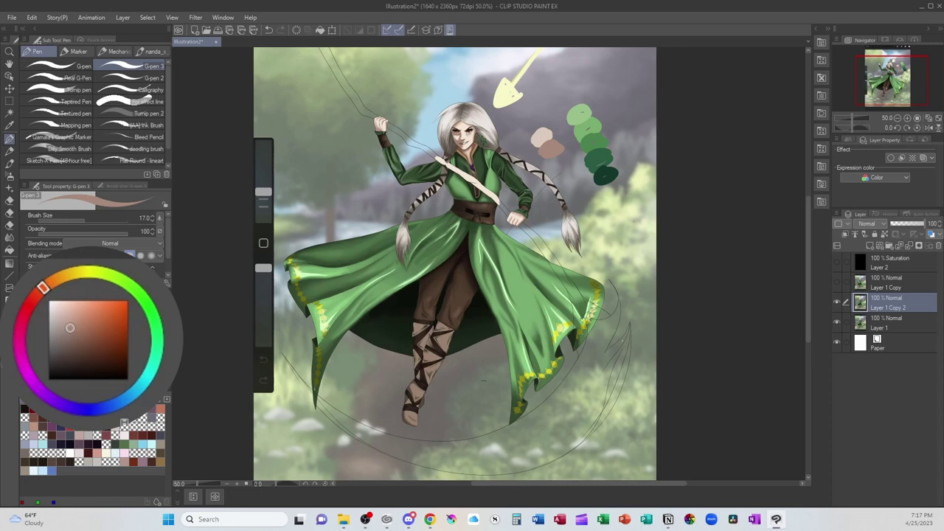
{"action": "left_click_drag", "start_coordinate": [40, 286], "coordinate": [34, 295]}
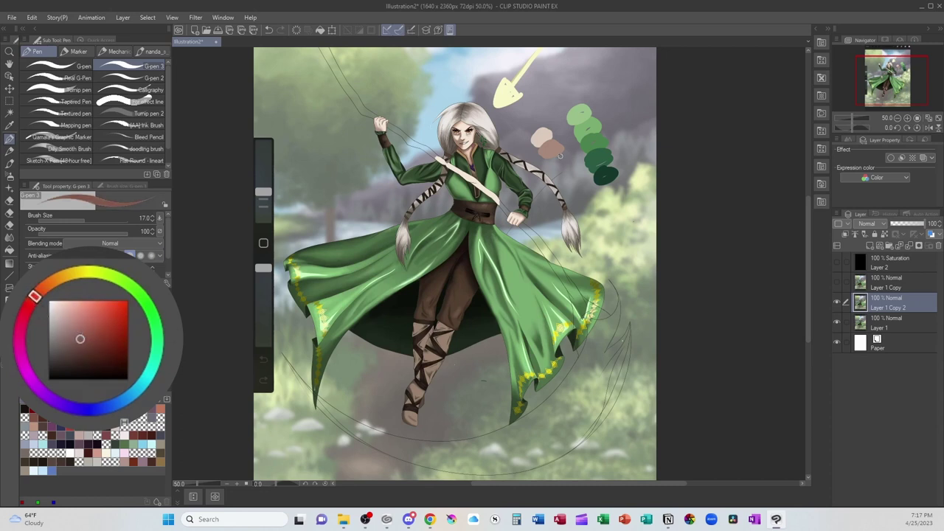
{"action": "left_click_drag", "start_coordinate": [560, 154], "coordinate": [558, 167]}
{"action": "left_click_drag", "start_coordinate": [78, 342], "coordinate": [86, 351]}
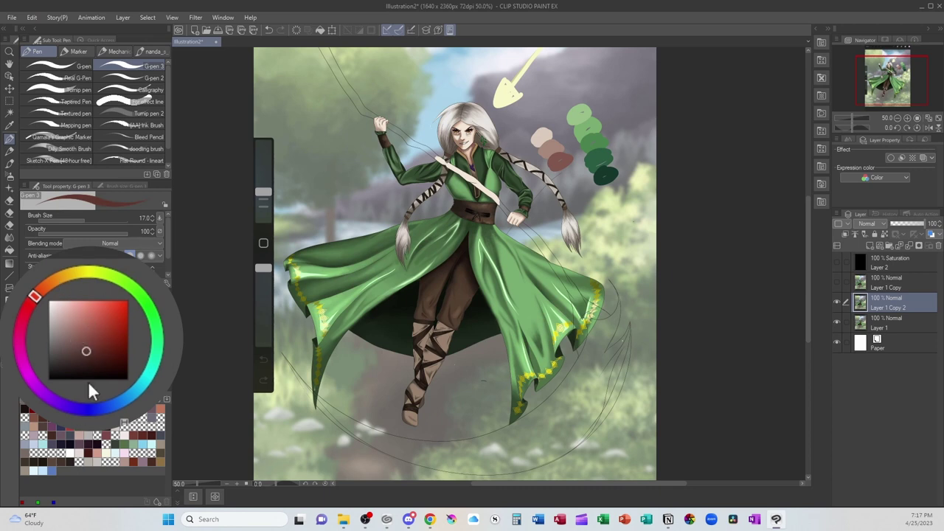
{"action": "left_click_drag", "start_coordinate": [570, 167], "coordinate": [568, 176]}
Add a more saturated red accent swatch beside the pinkish brown skin tone.
{"action": "left_click", "coordinate": [550, 143], "text": "alt"}
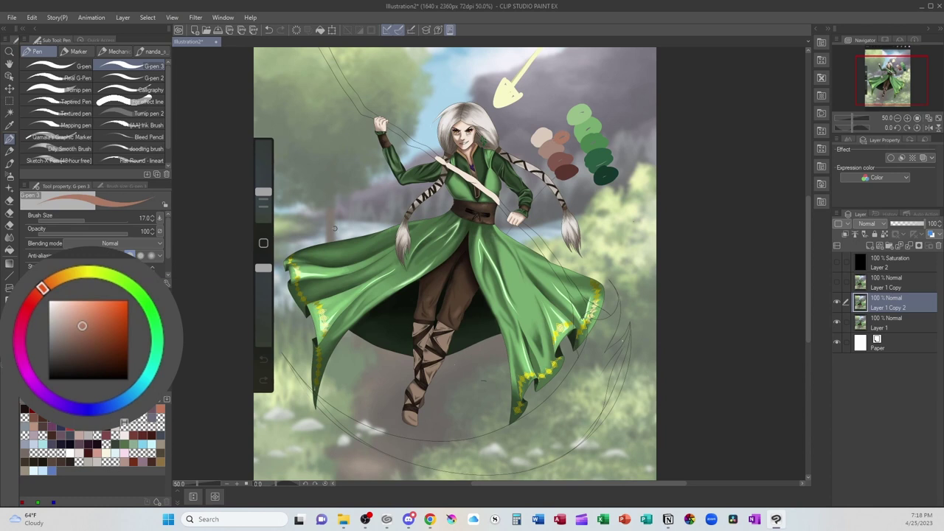
{"action": "left_click", "coordinate": [95, 324]}
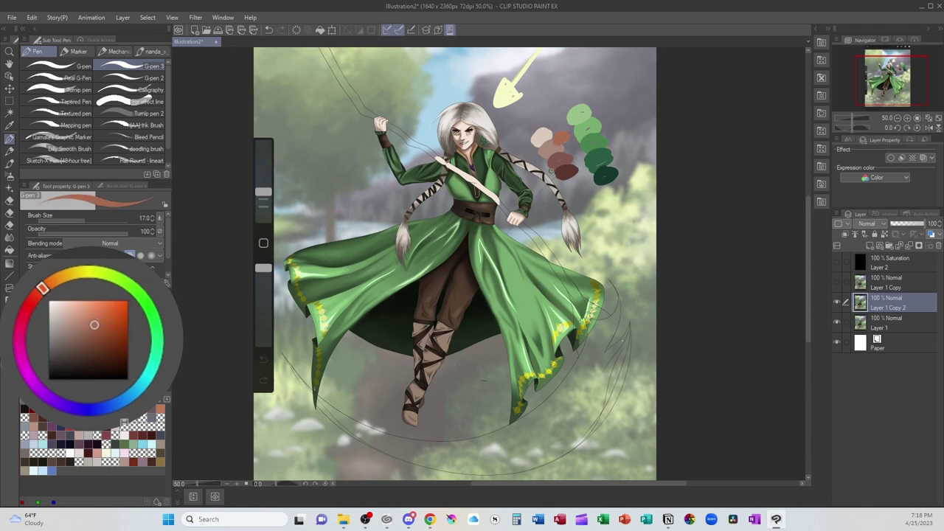
{"action": "left_click_drag", "start_coordinate": [42, 289], "coordinate": [32, 299]}
{"action": "left_click", "coordinate": [559, 137]}
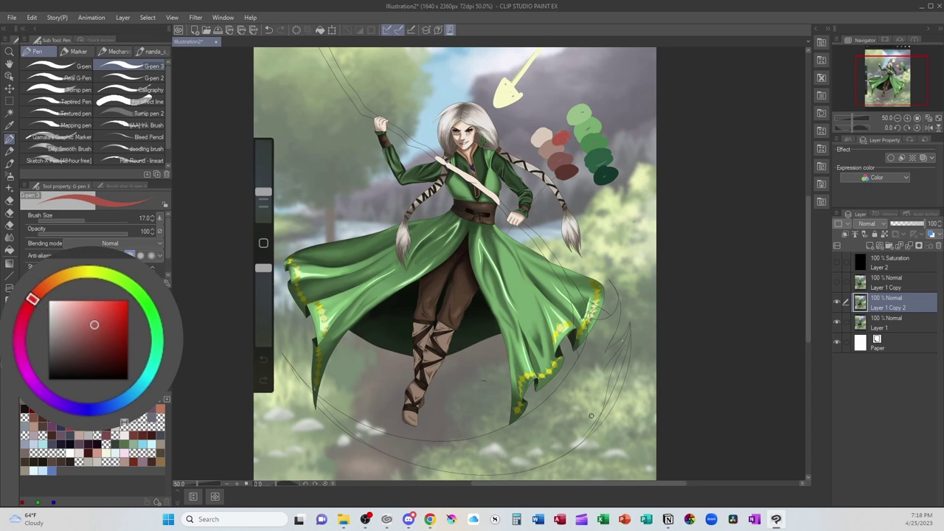
Sample the white hair's colour and try a light and a darker mauve-grey swatch above the skin swatches.
{"action": "left_click", "coordinate": [483, 120], "text": "alt"}
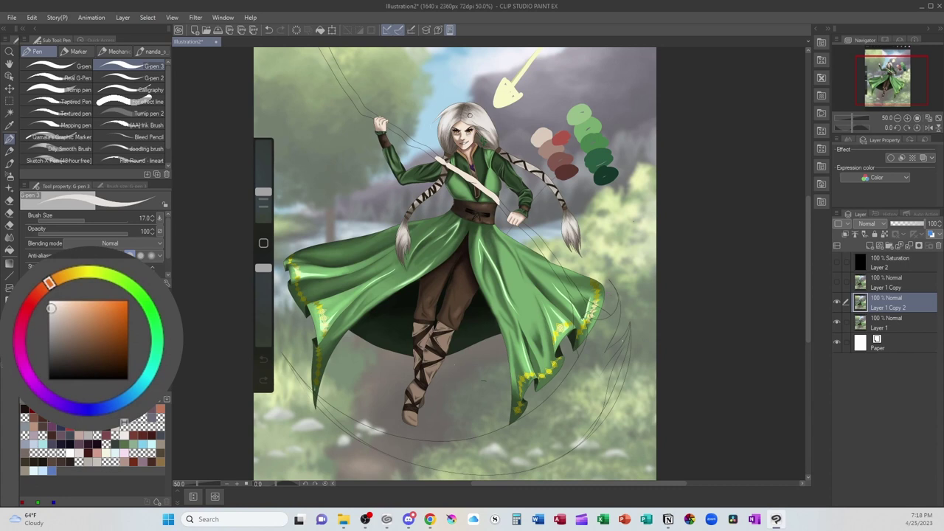
{"action": "left_click", "coordinate": [476, 117], "text": "alt"}
{"action": "left_click_drag", "start_coordinate": [61, 307], "coordinate": [57, 316]}
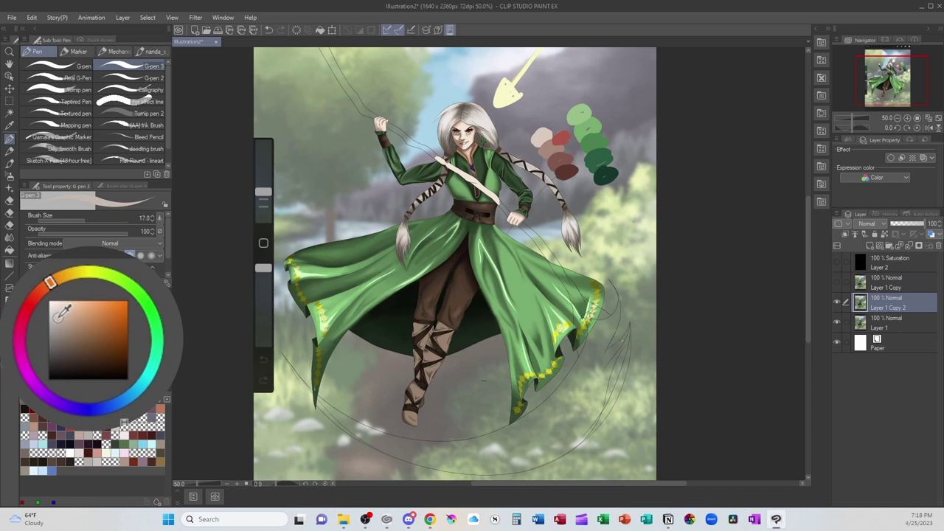
{"action": "left_click_drag", "start_coordinate": [565, 83], "coordinate": [554, 91]}
{"action": "mouse_move", "coordinate": [47, 293]}
{"action": "left_mouse_down"}
{"action": "mouse_move", "coordinate": [39, 301]}
{"action": "mouse_move", "coordinate": [59, 335]}
{"action": "left_mouse_up"}
{"action": "left_click_drag", "start_coordinate": [562, 92], "coordinate": [553, 107]}
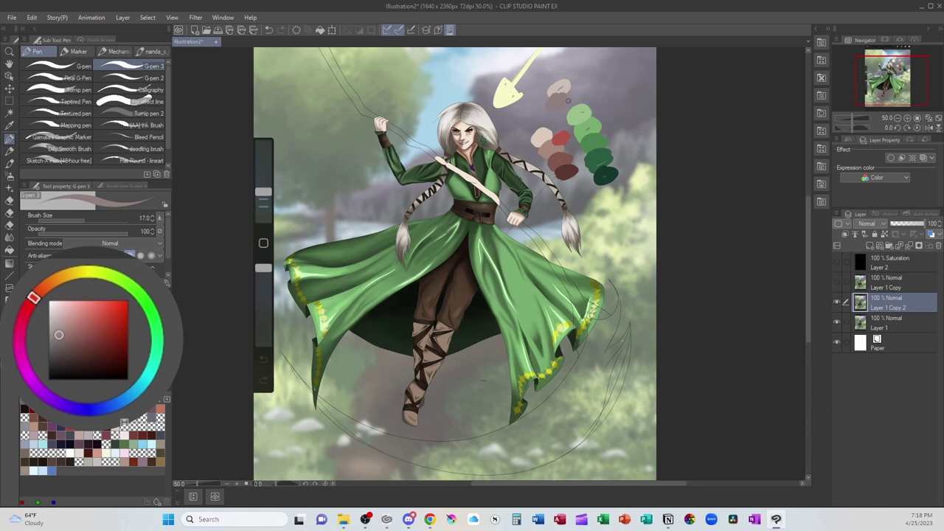
{"action": "key", "text": "ctrl+z"}
{"action": "key", "text": "ctrl+z"}
Paint a mauve-grey hair swatch over the bushes beside the skirt, with a warm off-white swatch just above it.
{"action": "left_click_drag", "start_coordinate": [616, 253], "coordinate": [622, 260]}
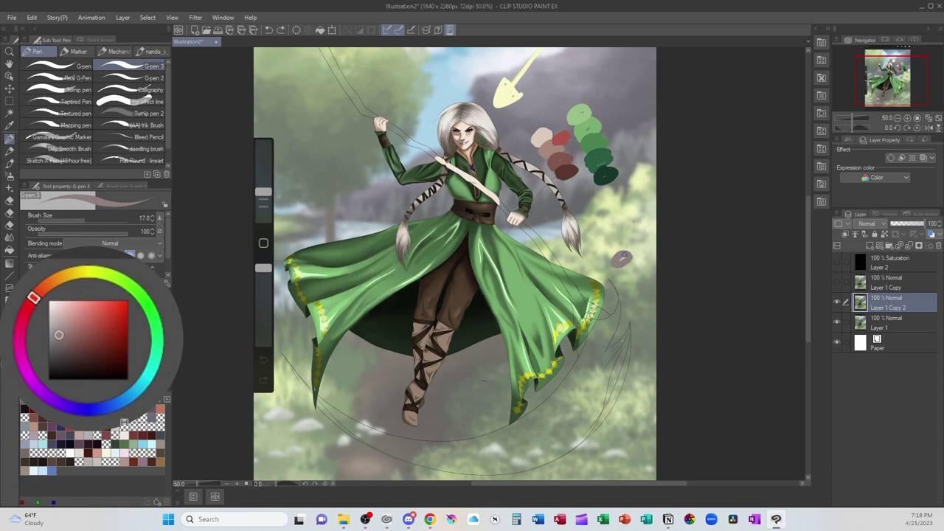
{"action": "left_click", "coordinate": [49, 283]}
{"action": "left_click", "coordinate": [51, 306]}
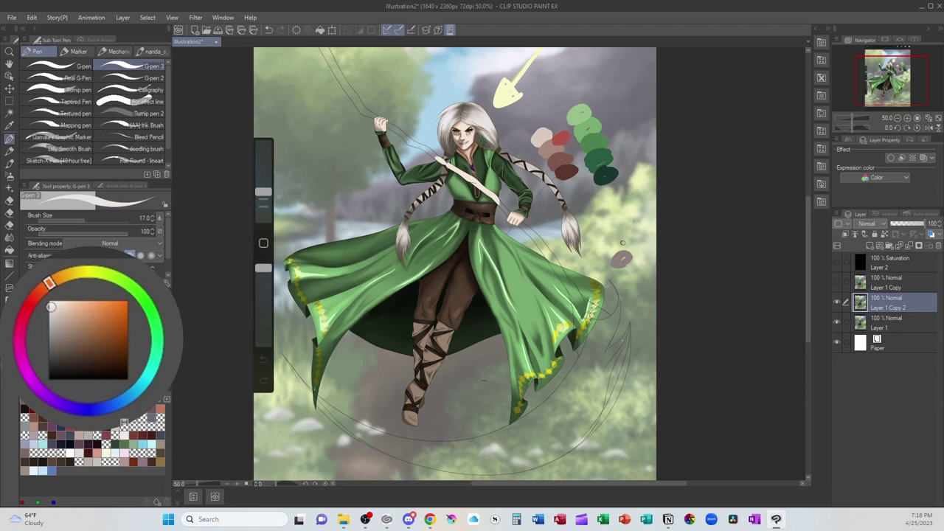
{"action": "left_click_drag", "start_coordinate": [615, 244], "coordinate": [622, 243]}
Sample the mauve-grey hair swatch, shift it to a darker plum, and paint a shadow swatch below it.
{"action": "left_click", "coordinate": [624, 260], "text": "alt"}
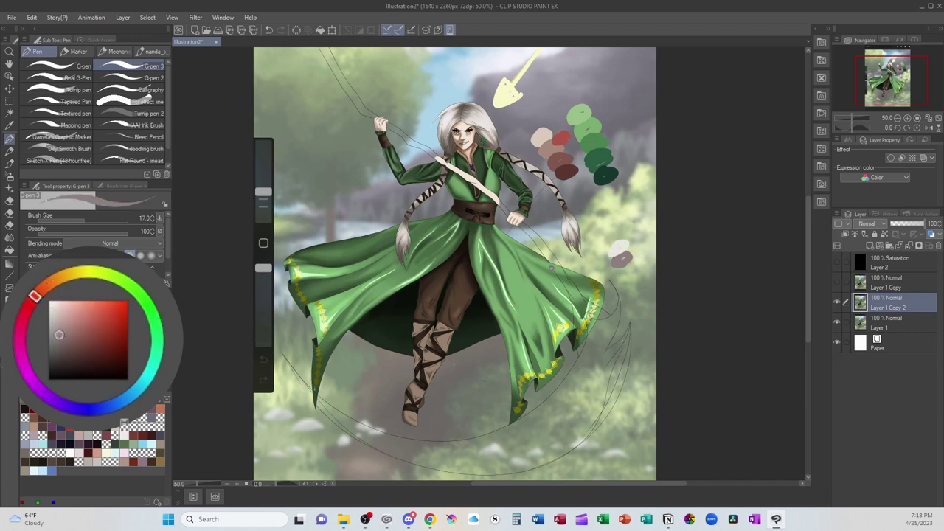
{"action": "left_click", "coordinate": [73, 357]}
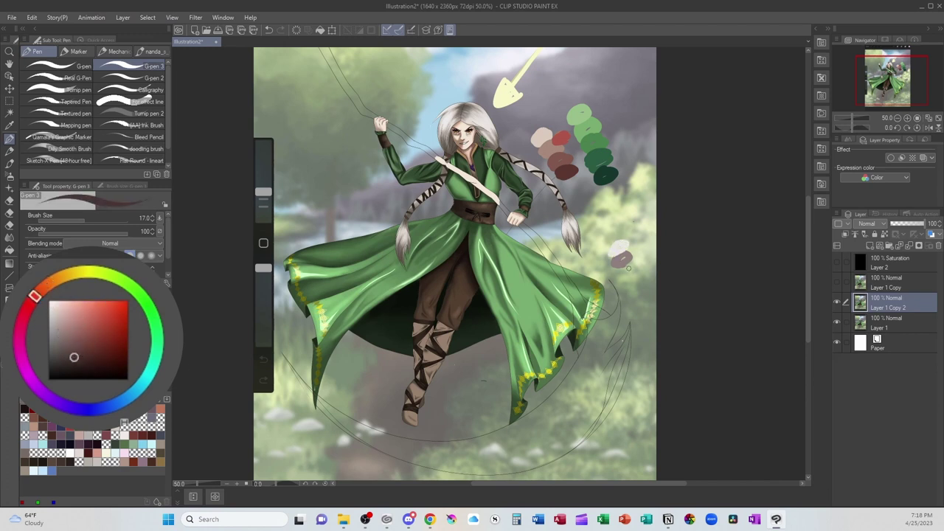
{"action": "left_click_drag", "start_coordinate": [34, 296], "coordinate": [22, 321]}
{"action": "left_click_drag", "start_coordinate": [619, 272], "coordinate": [639, 270]}
Sample the reddish-brown skin swatch and shade the shadow side of the face on a new layer with the Hexagon brush.
{"action": "key", "text": "b"}
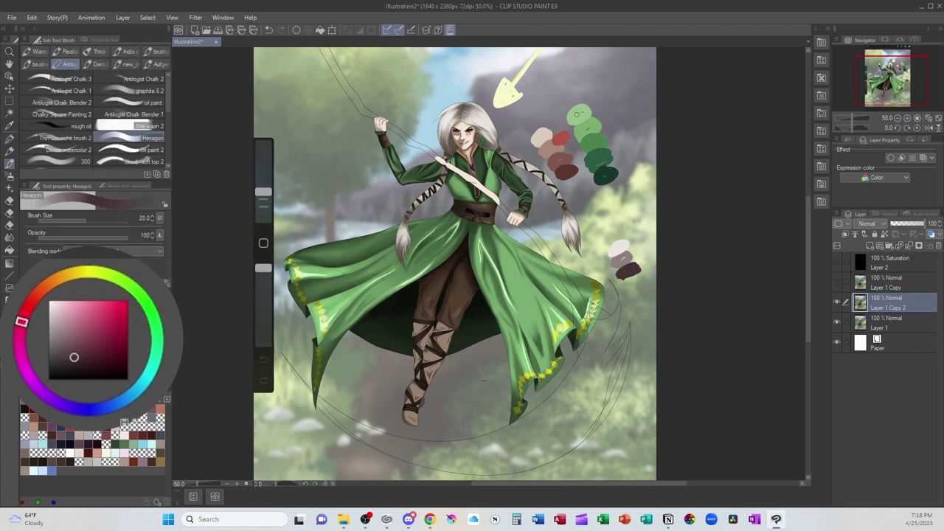
{"action": "left_click", "coordinate": [578, 115], "text": "alt"}
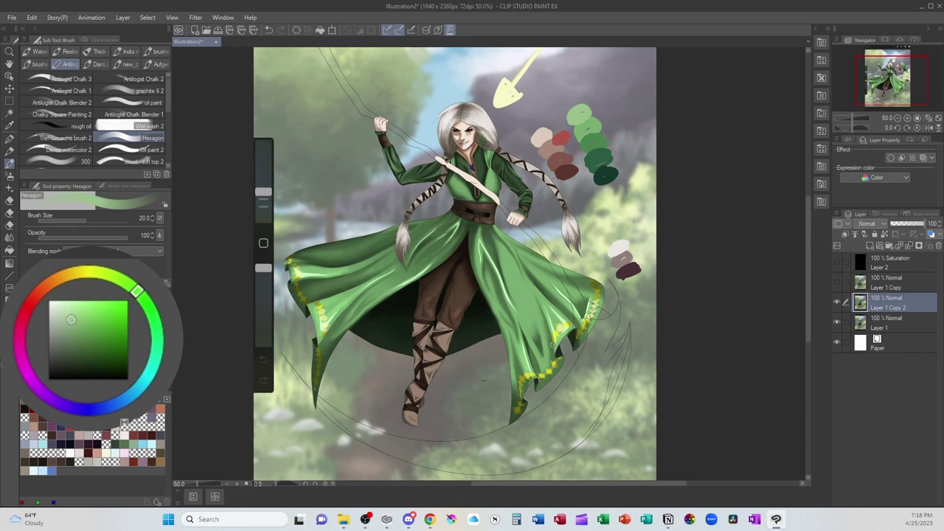
{"action": "scroll", "coordinate": [552, 345], "scroll_direction": "up", "scroll_amount": 1}
{"action": "left_click_drag", "start_coordinate": [444, 177], "coordinate": [441, 344]}
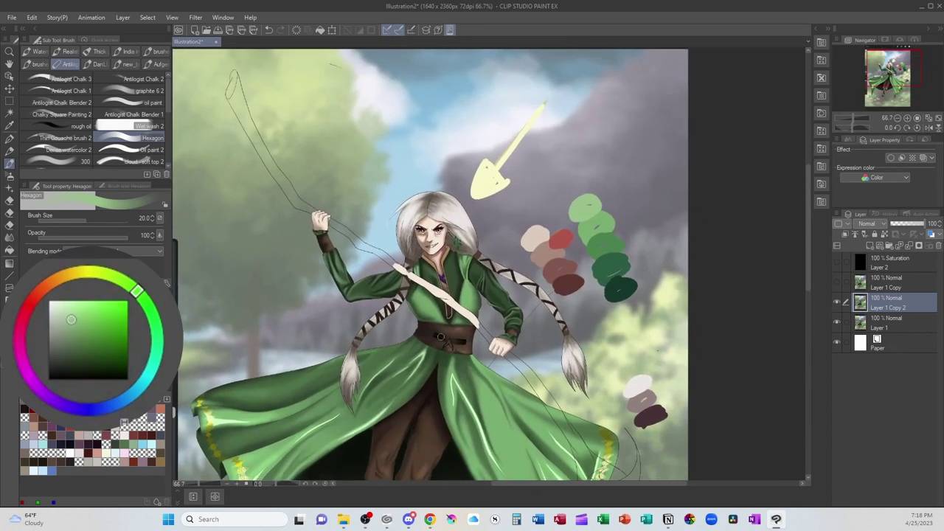
{"action": "key", "text": "b"}
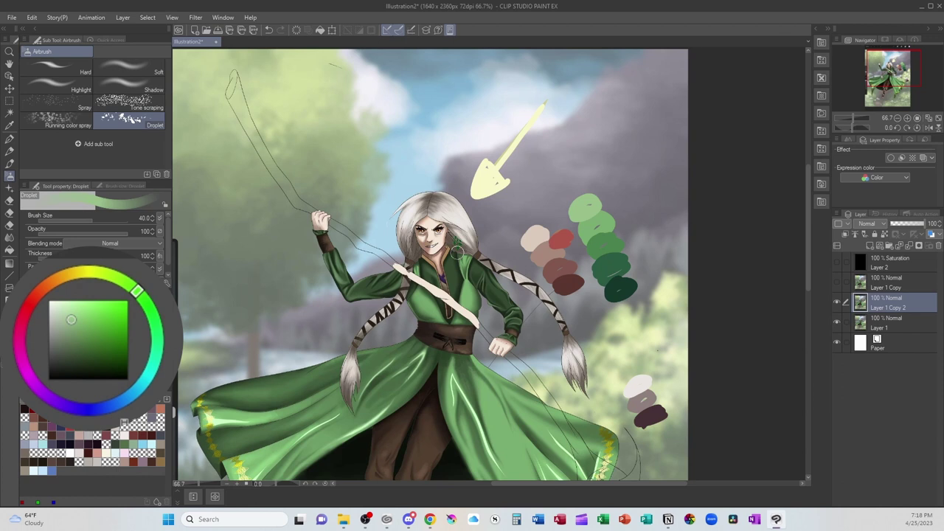
{"action": "key", "text": "b"}
{"action": "key", "text": "b"}
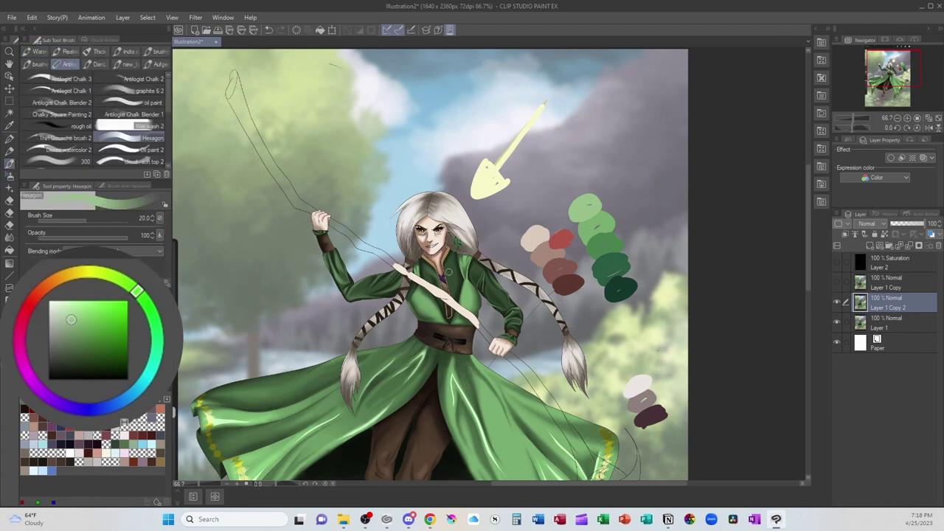
{"action": "left_click", "coordinate": [550, 273], "text": "alt"}
{"action": "left_click_drag", "start_coordinate": [418, 227], "coordinate": [443, 220]}
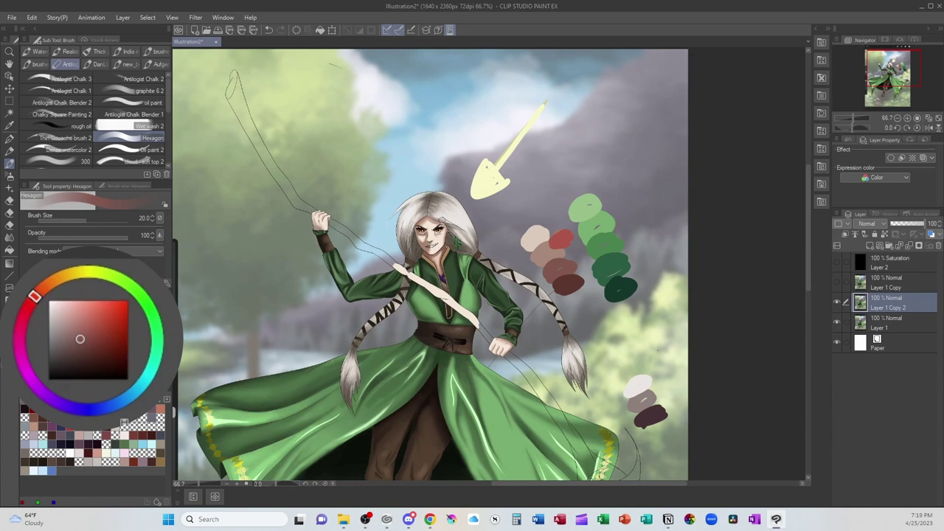
{"action": "key", "text": "ctrl+shift+n"}
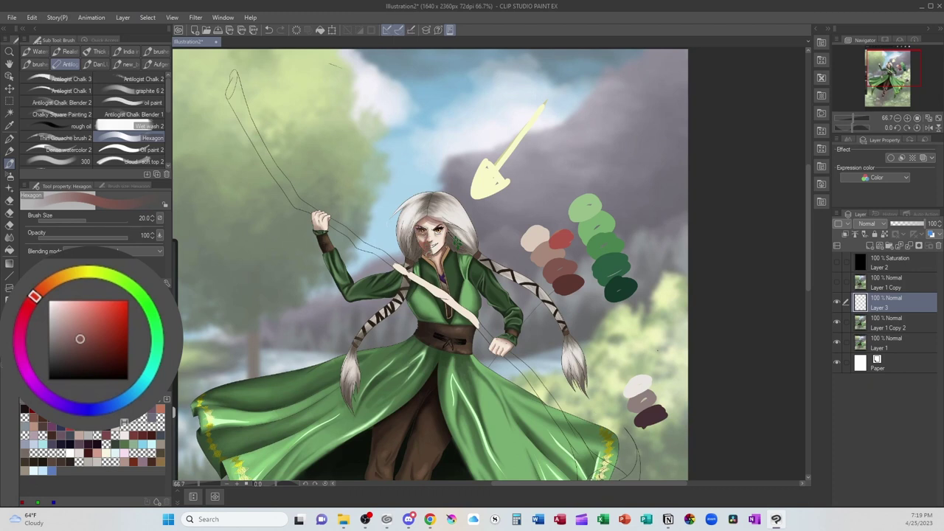
{"action": "key", "text": "e"}
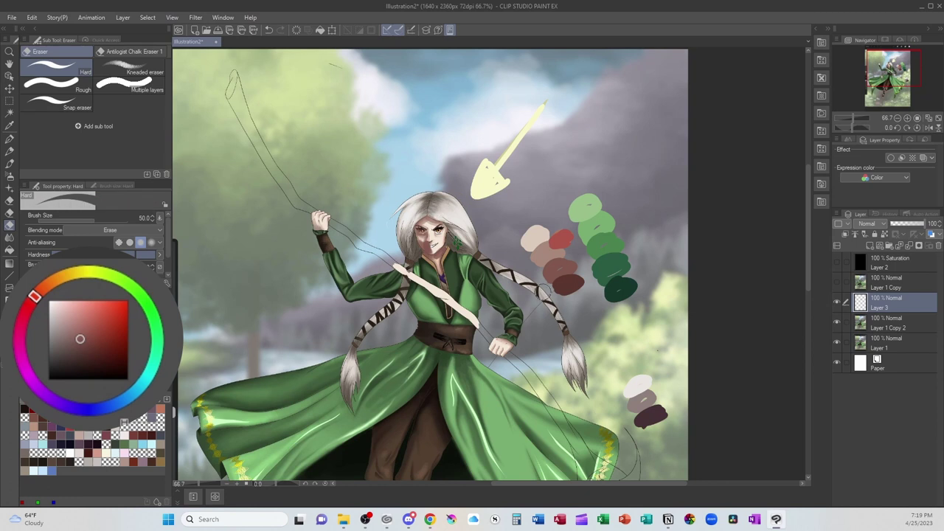
{"action": "key", "text": "b"}
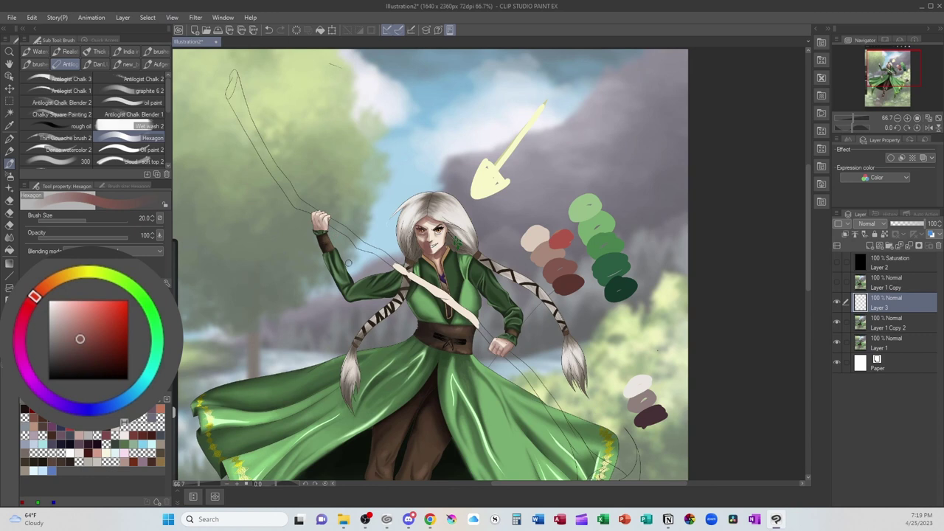
Sample a light green from the clothing swatches and paint lit areas on both sides of the bodice.
{"action": "left_click_drag", "start_coordinate": [808, 215], "coordinate": [810, 273]}
{"action": "left_click", "coordinate": [596, 123], "text": "alt"}
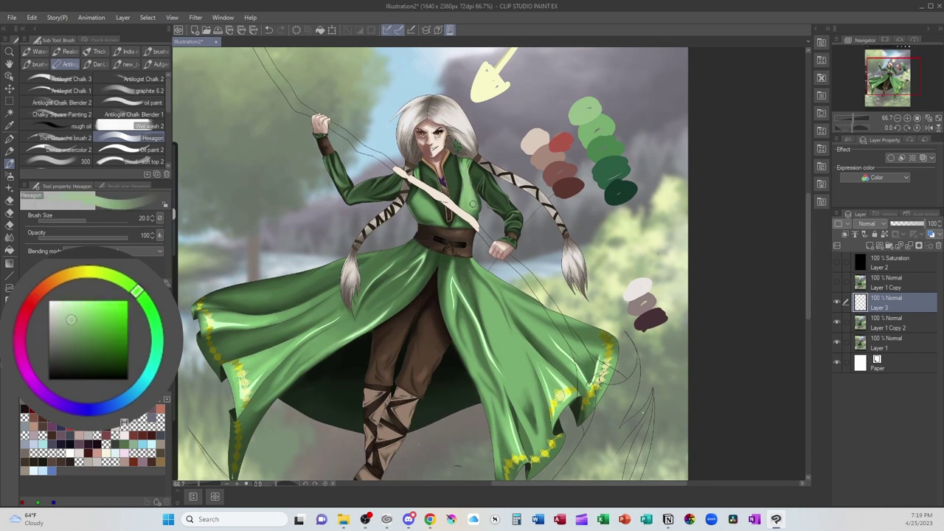
{"action": "left_click_drag", "start_coordinate": [468, 206], "coordinate": [472, 173]}
{"action": "mouse_move", "coordinate": [420, 193]}
{"action": "left_mouse_down"}
{"action": "mouse_move", "coordinate": [435, 209]}
{"action": "mouse_move", "coordinate": [425, 203]}
{"action": "left_mouse_up"}
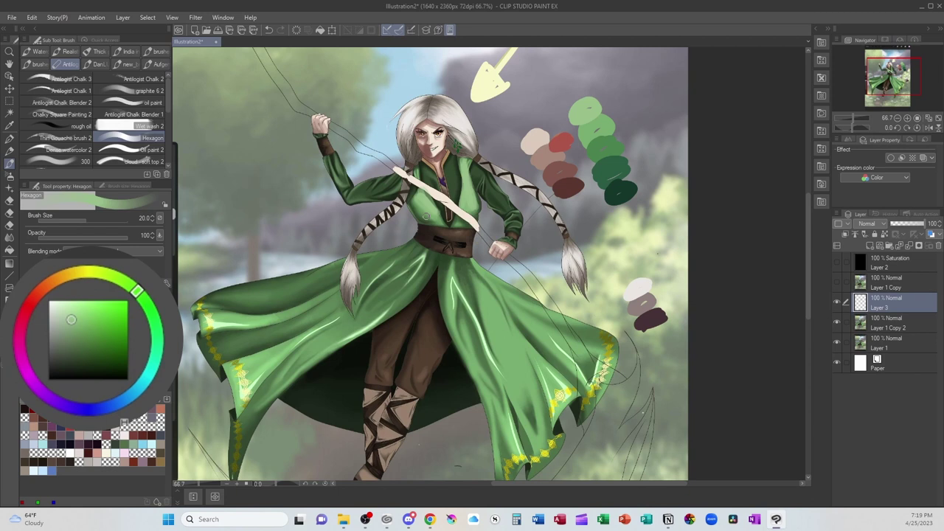
Shade the bodice below the chest strap with the darkest green and the bluish mid-dark green swatches, then resample the bodice greens.
{"action": "left_click", "coordinate": [613, 188], "text": "alt"}
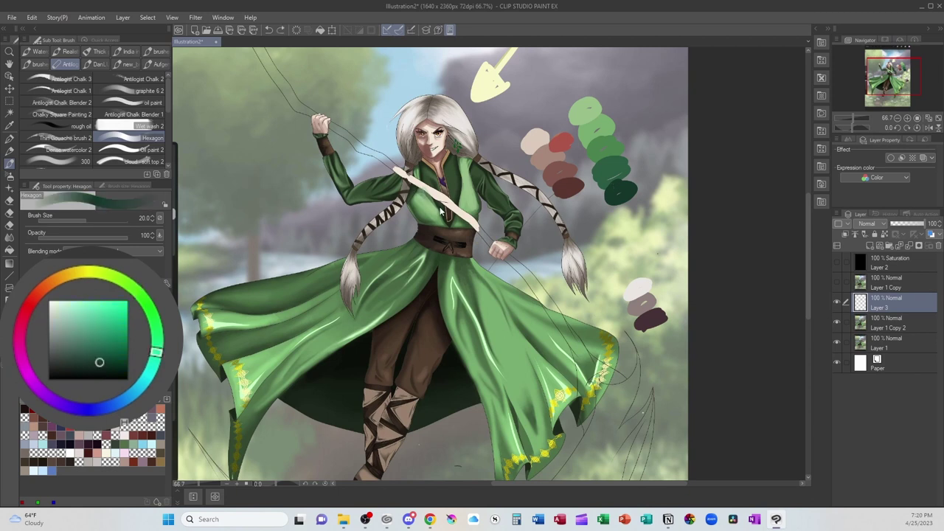
{"action": "left_click_drag", "start_coordinate": [411, 191], "coordinate": [435, 209]}
{"action": "left_click", "coordinate": [595, 132], "text": "alt"}
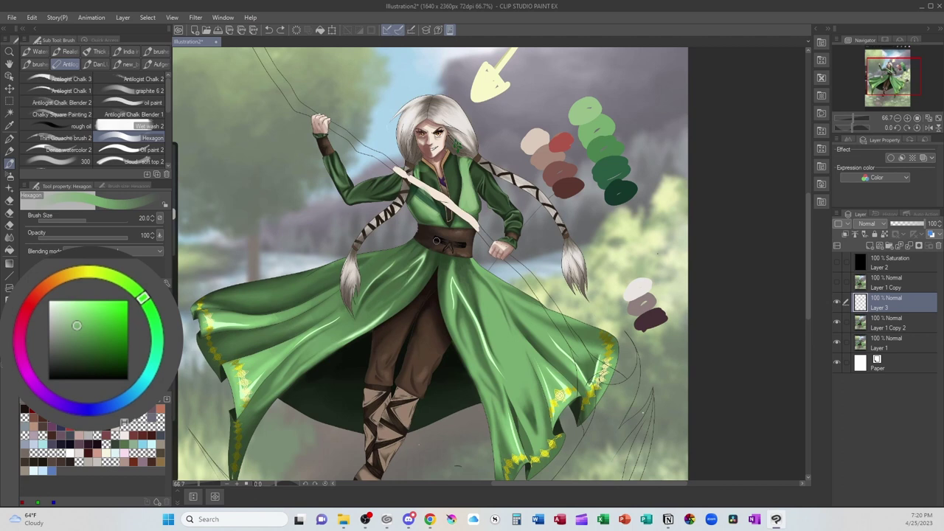
{"action": "left_click", "coordinate": [611, 160], "text": "alt"}
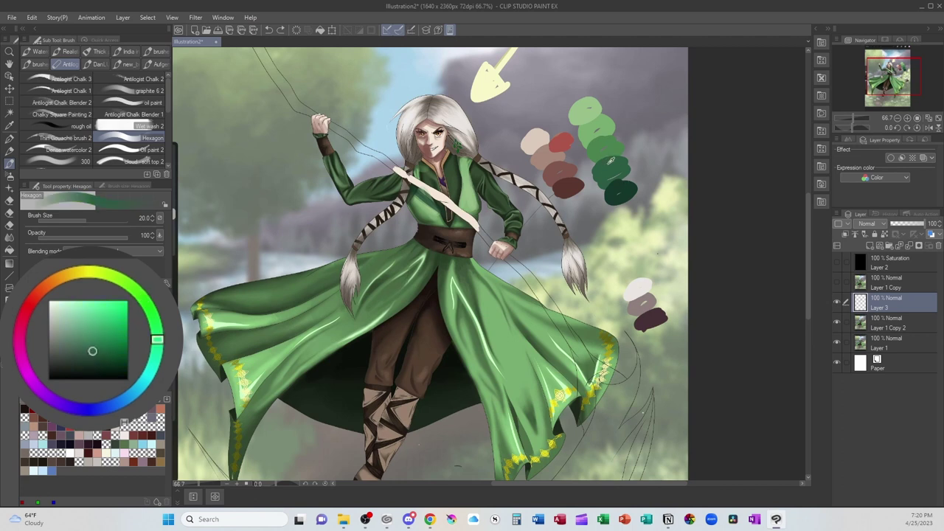
{"action": "left_click_drag", "start_coordinate": [416, 203], "coordinate": [442, 219]}
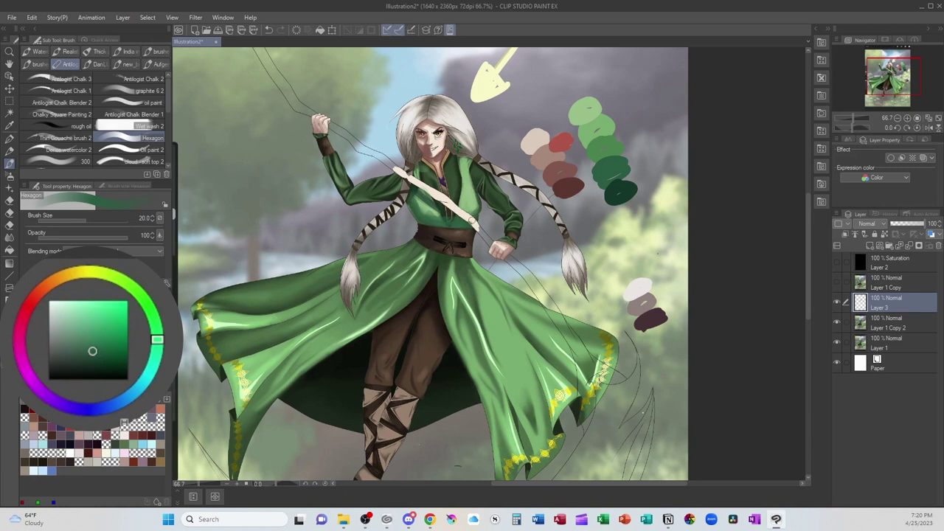
{"action": "left_click", "coordinate": [422, 203], "text": "alt"}
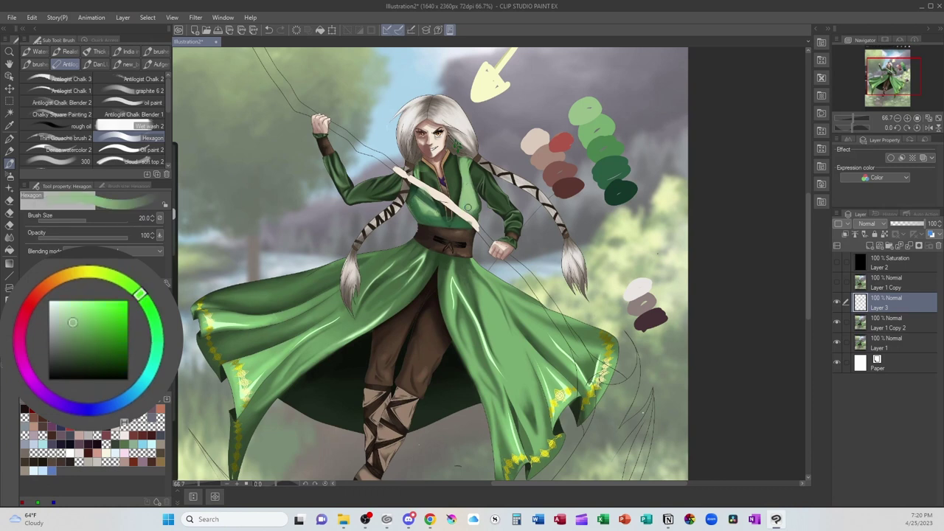
{"action": "left_click", "coordinate": [467, 210], "text": "alt"}
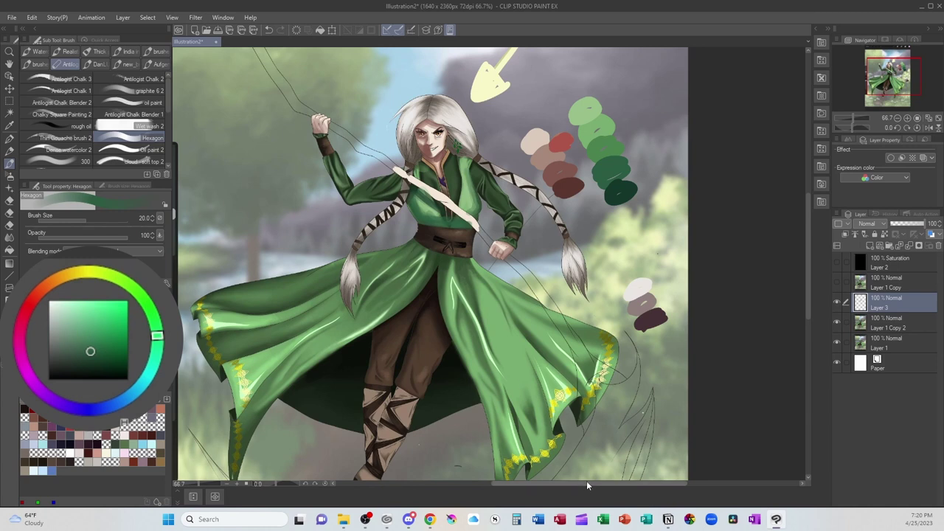
Sample the darkest green swatch and paint shadow strokes on the skirt folds just below the belt.
{"action": "left_click_drag", "start_coordinate": [587, 483], "coordinate": [569, 486]}
{"action": "left_click", "coordinate": [679, 184], "text": "alt"}
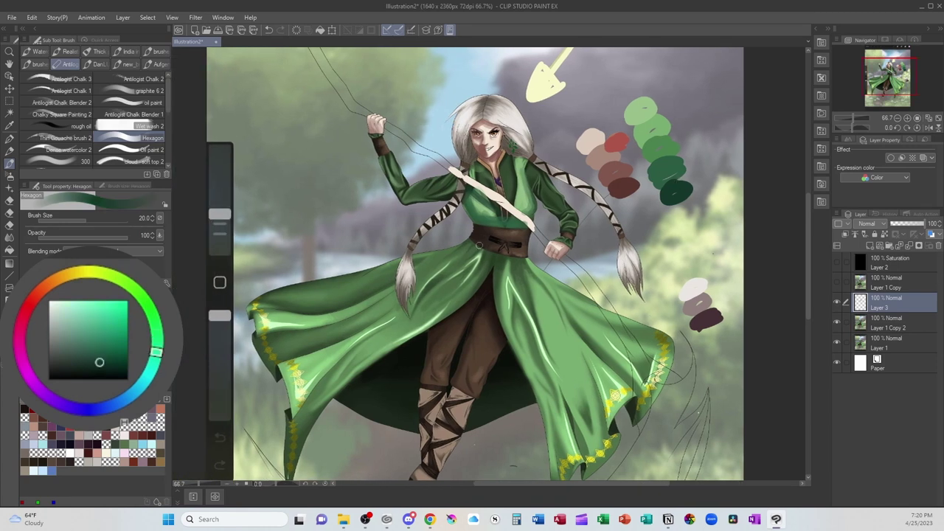
{"action": "mouse_move", "coordinate": [482, 262]}
{"action": "left_mouse_down"}
{"action": "mouse_move", "coordinate": [473, 280]}
{"action": "mouse_move", "coordinate": [519, 293]}
{"action": "left_mouse_up"}
{"action": "mouse_move", "coordinate": [512, 263]}
{"action": "left_mouse_down"}
{"action": "mouse_move", "coordinate": [528, 297]}
{"action": "mouse_move", "coordinate": [538, 277]}
{"action": "mouse_move", "coordinate": [546, 286]}
{"action": "left_mouse_up"}
{"action": "left_click_drag", "start_coordinate": [526, 264], "coordinate": [548, 293]}
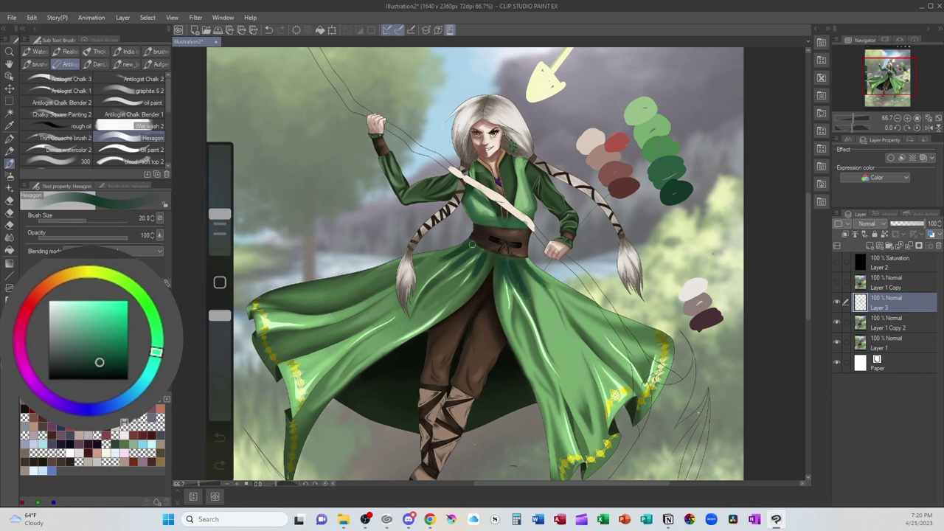
Sample the bluish green in the skirt's shaded folds and extend the shadow along the upper edge of the skirt's left sweep.
{"action": "scroll", "coordinate": [476, 250], "scroll_direction": "down", "scroll_amount": 1}
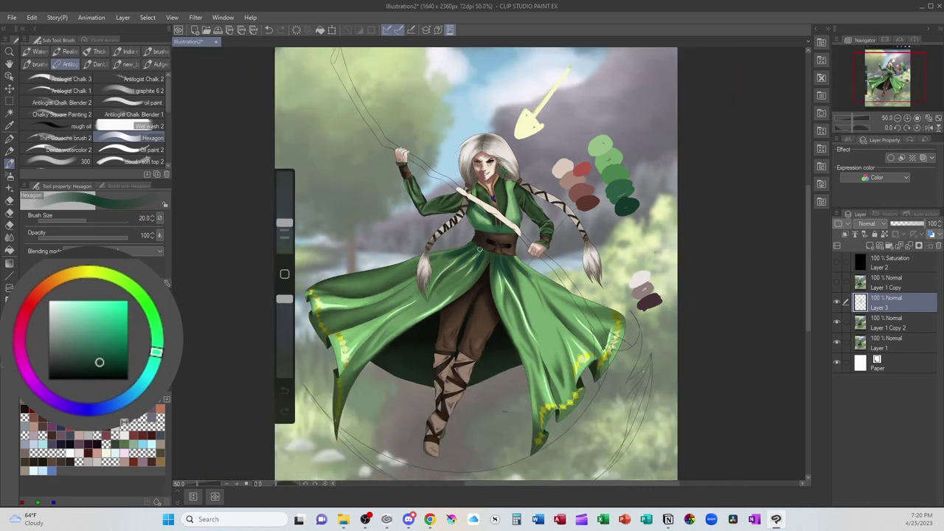
{"action": "mouse_move", "coordinate": [603, 300]}
{"action": "left_mouse_down"}
{"action": "mouse_move", "coordinate": [538, 376]}
{"action": "mouse_move", "coordinate": [610, 397]}
{"action": "mouse_move", "coordinate": [588, 298]}
{"action": "left_mouse_up"}
{"action": "key", "text": "ctrl+z"}
{"action": "left_click", "coordinate": [500, 264], "text": "alt"}
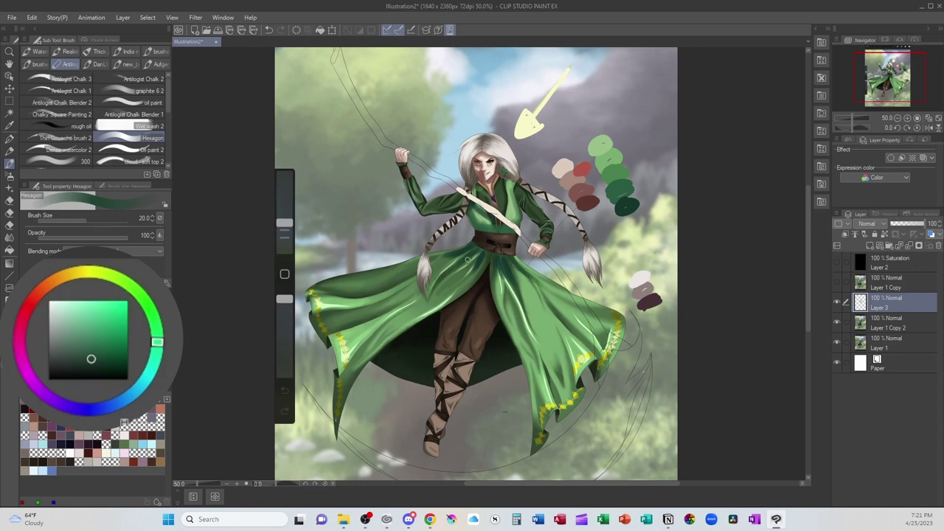
{"action": "left_click_drag", "start_coordinate": [449, 257], "coordinate": [343, 289]}
{"action": "left_click_drag", "start_coordinate": [397, 275], "coordinate": [333, 287]}
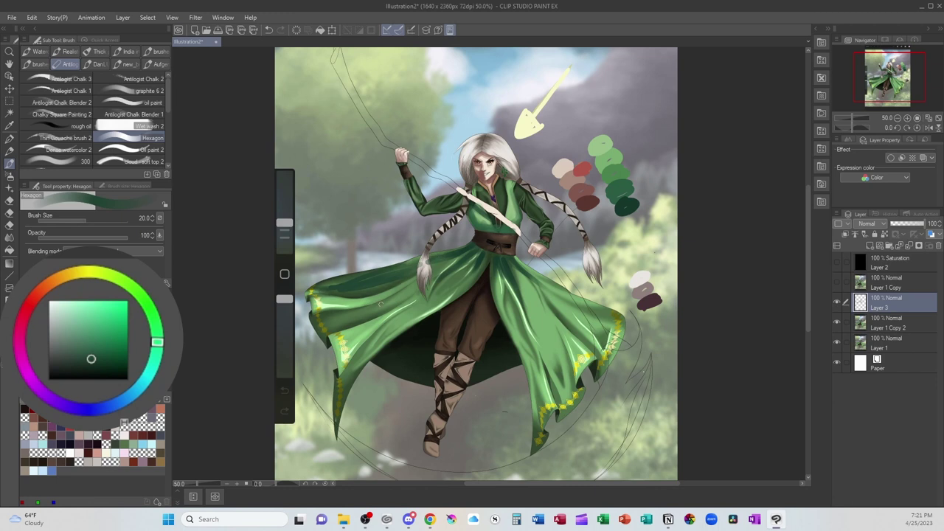
{"action": "left_click", "coordinate": [346, 314], "text": "alt"}
{"action": "left_click", "coordinate": [337, 303], "text": "alt"}
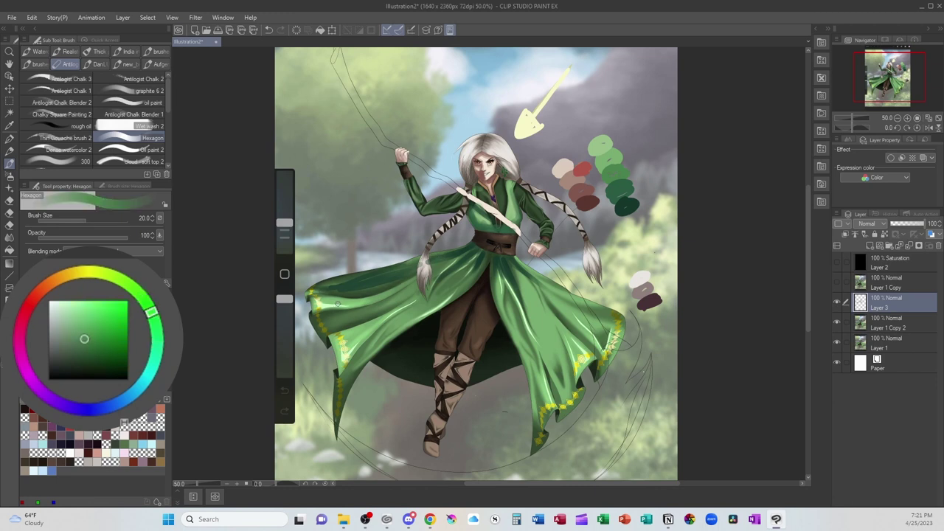
{"action": "mouse_move", "coordinate": [336, 296]}
{"action": "left_mouse_down"}
{"action": "mouse_move", "coordinate": [309, 311]}
{"action": "mouse_move", "coordinate": [354, 292]}
{"action": "left_mouse_up"}
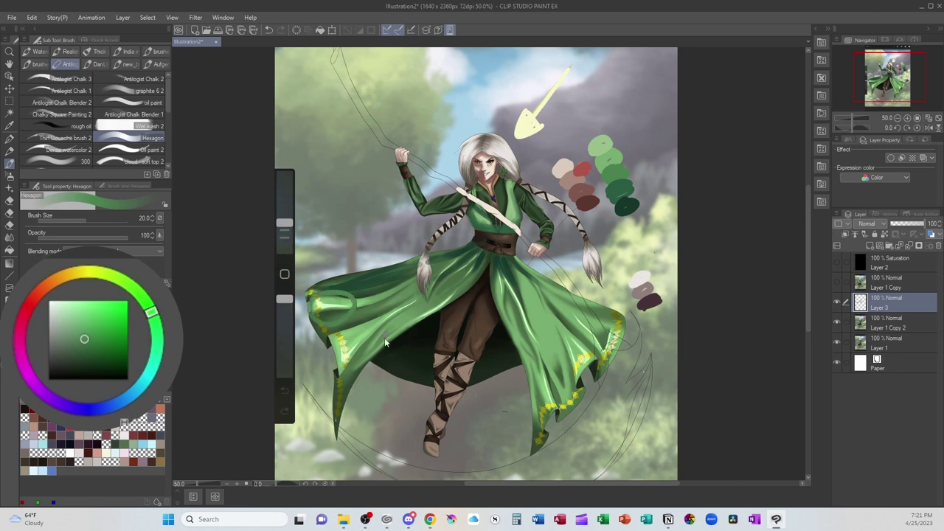
{"action": "key", "text": "ctrl+z"}
{"action": "key", "text": "ctrl+z"}
{"action": "mouse_move", "coordinate": [341, 374]}
{"action": "left_mouse_down"}
{"action": "mouse_move", "coordinate": [466, 280]}
{"action": "mouse_move", "coordinate": [342, 340]}
{"action": "left_mouse_up"}
{"action": "key", "text": "ctrl+z"}
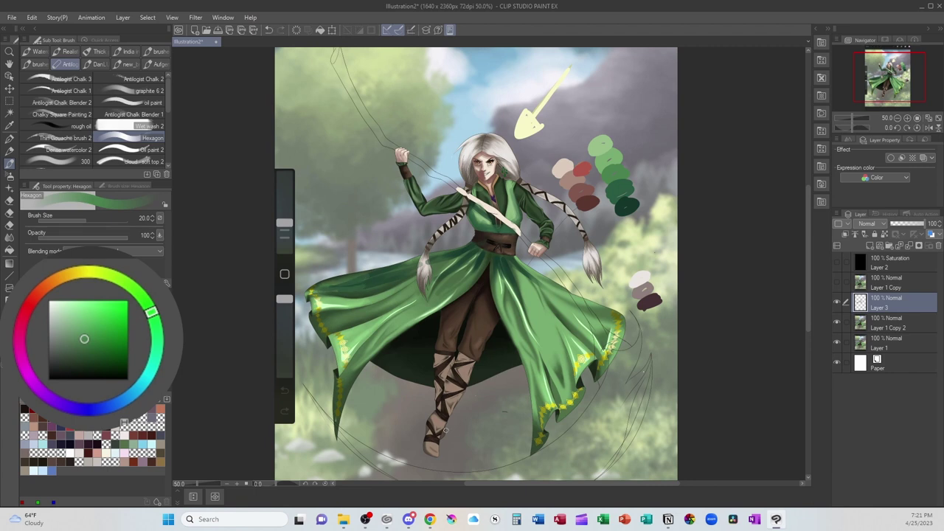
{"action": "left_click", "coordinate": [355, 333], "text": "alt"}
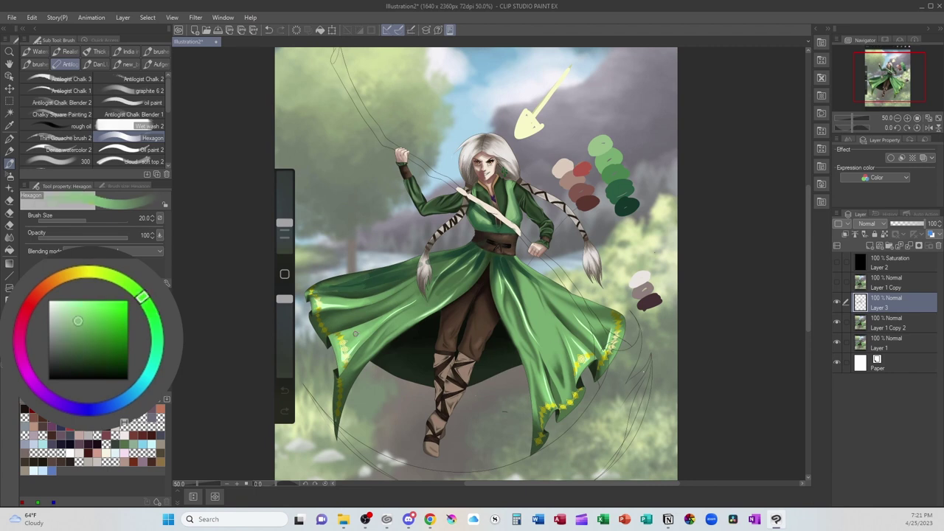
Sample the light base green swatch, set the brush size to 50, and paint broad strokes down the skirt's left panel.
{"action": "left_click", "coordinate": [604, 157], "text": "alt"}
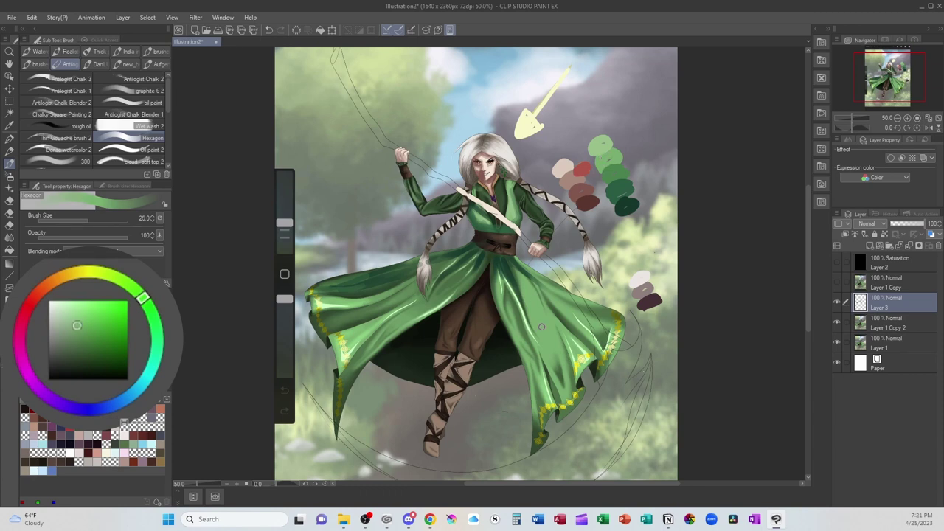
{"action": "key", "text": "]"}
{"action": "key", "text": "]"}
{"action": "key", "text": "]"}
{"action": "left_click_drag", "start_coordinate": [475, 273], "coordinate": [372, 338]}
{"action": "mouse_move", "coordinate": [464, 276]}
{"action": "left_mouse_down"}
{"action": "mouse_move", "coordinate": [407, 315]}
{"action": "mouse_move", "coordinate": [421, 298]}
{"action": "left_mouse_up"}
{"action": "left_click_drag", "start_coordinate": [463, 266], "coordinate": [421, 293]}
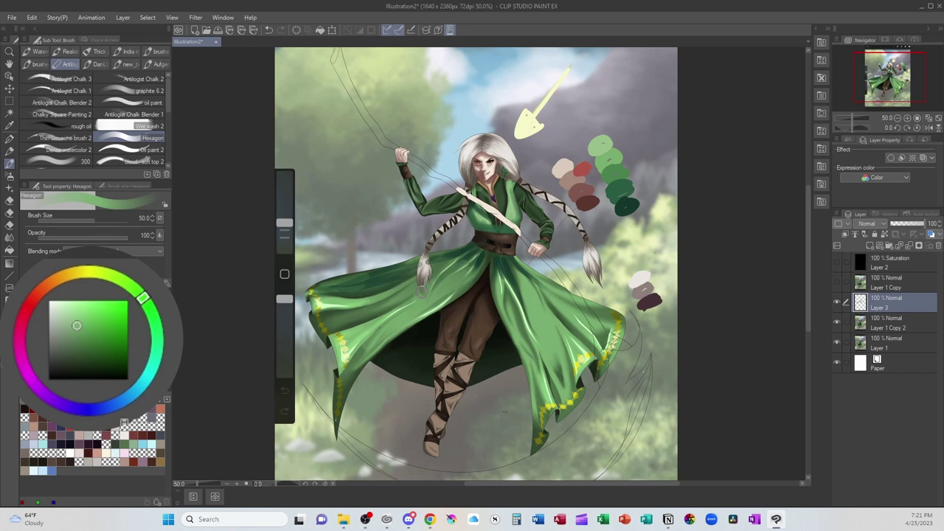
Paint broad strokes of the light base green over the lower folds of the skirt's left panel.
{"action": "left_click_drag", "start_coordinate": [385, 329], "coordinate": [357, 355]}
{"action": "mouse_move", "coordinate": [406, 304]}
{"action": "left_mouse_down"}
{"action": "mouse_move", "coordinate": [345, 331]}
{"action": "mouse_move", "coordinate": [347, 302]}
{"action": "mouse_move", "coordinate": [366, 295]}
{"action": "mouse_move", "coordinate": [329, 325]}
{"action": "mouse_move", "coordinate": [344, 348]}
{"action": "mouse_move", "coordinate": [345, 379]}
{"action": "left_mouse_up"}
{"action": "left_click_drag", "start_coordinate": [468, 286], "coordinate": [423, 315]}
Cover the skirt's right panel with long light base green strokes from the waist down to its lower tip.
{"action": "mouse_move", "coordinate": [481, 266]}
{"action": "left_mouse_down"}
{"action": "mouse_move", "coordinate": [438, 283]}
{"action": "mouse_move", "coordinate": [552, 384]}
{"action": "mouse_move", "coordinate": [594, 334]}
{"action": "left_mouse_up"}
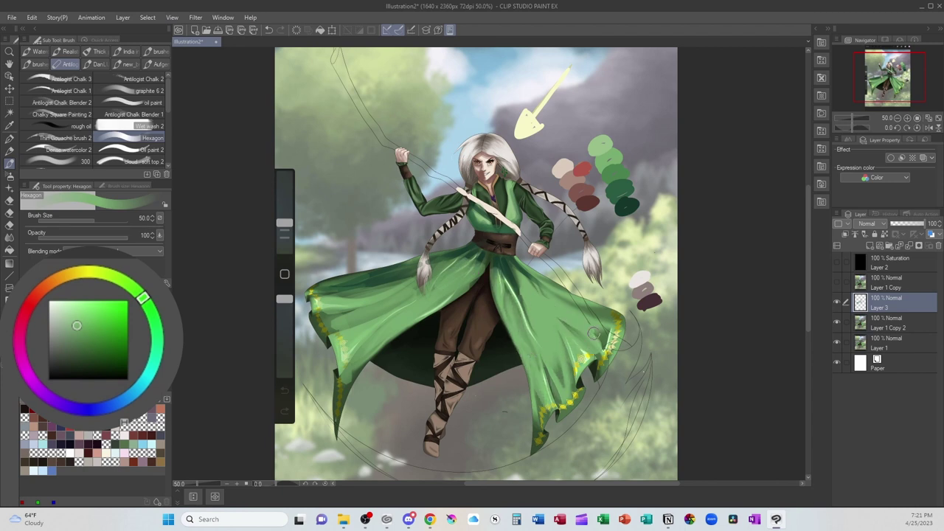
{"action": "mouse_move", "coordinate": [534, 283]}
{"action": "left_mouse_down"}
{"action": "mouse_move", "coordinate": [605, 327]}
{"action": "mouse_move", "coordinate": [521, 299]}
{"action": "mouse_move", "coordinate": [543, 338]}
{"action": "left_mouse_up"}
{"action": "left_click_drag", "start_coordinate": [504, 284], "coordinate": [549, 398]}
{"action": "left_click_drag", "start_coordinate": [523, 318], "coordinate": [551, 355]}
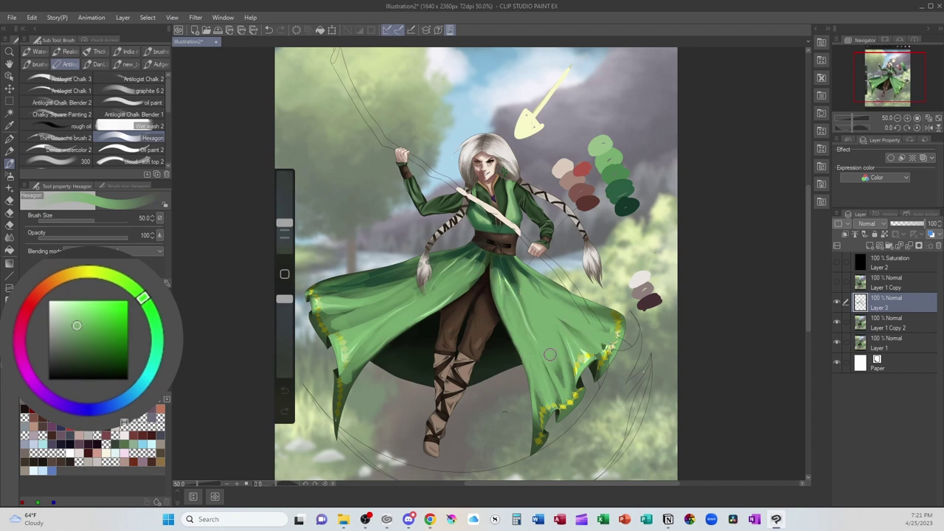
{"action": "left_click_drag", "start_coordinate": [552, 403], "coordinate": [537, 439]}
Blend the light base green into the skirt's left tip, the left sweep and the right panel's upper edge.
{"action": "mouse_move", "coordinate": [346, 379]}
{"action": "left_mouse_down"}
{"action": "mouse_move", "coordinate": [343, 389]}
{"action": "mouse_move", "coordinate": [362, 361]}
{"action": "left_mouse_up"}
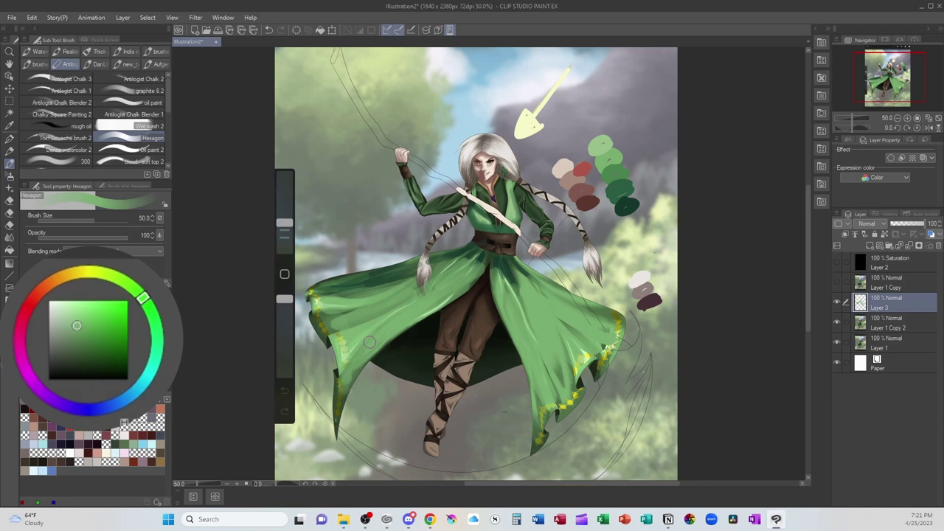
{"action": "mouse_move", "coordinate": [406, 307]}
{"action": "left_mouse_down"}
{"action": "mouse_move", "coordinate": [351, 326]}
{"action": "mouse_move", "coordinate": [394, 291]}
{"action": "mouse_move", "coordinate": [329, 317]}
{"action": "left_mouse_up"}
{"action": "left_click_drag", "start_coordinate": [396, 287], "coordinate": [337, 301]}
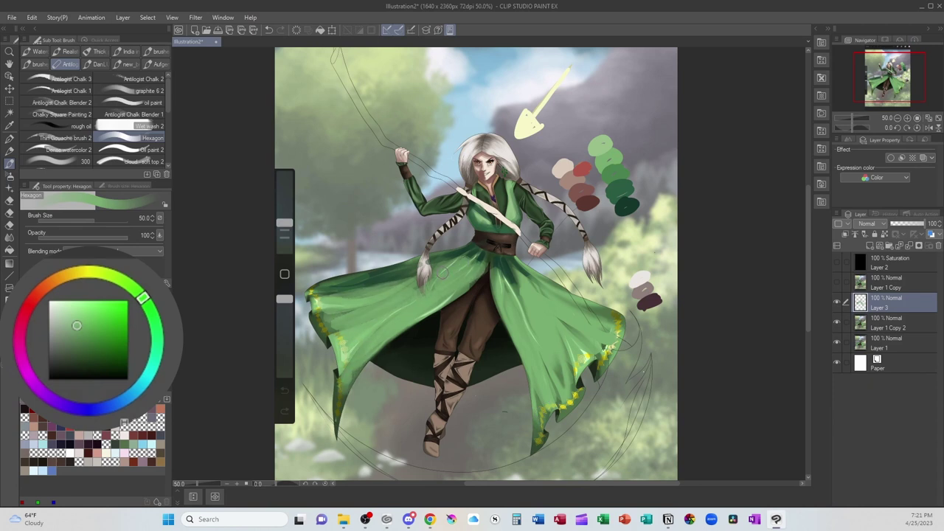
{"action": "mouse_move", "coordinate": [508, 293]}
{"action": "left_mouse_down"}
{"action": "mouse_move", "coordinate": [521, 312]}
{"action": "mouse_move", "coordinate": [613, 319]}
{"action": "left_mouse_up"}
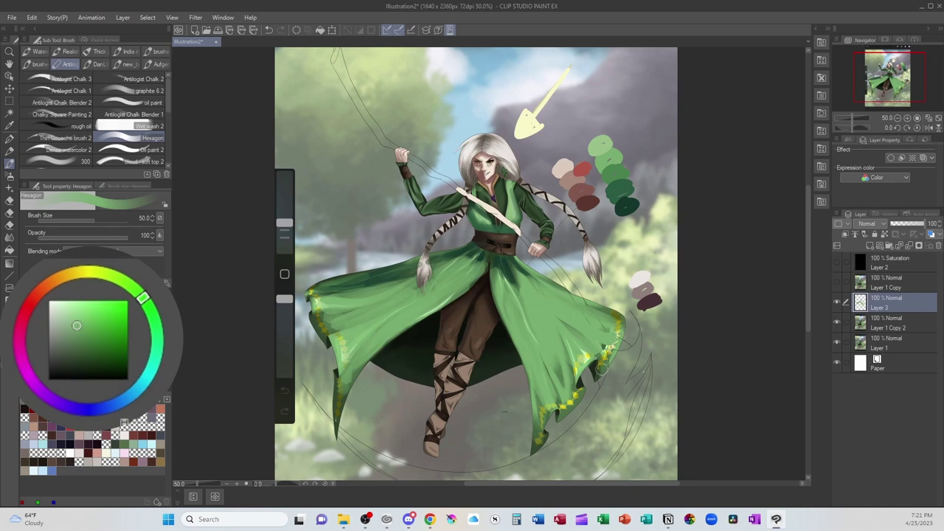
Sample the darkest green swatch, set the brush size to 30, and paint shadow folds below the belt and along the left sweep.
{"action": "left_click", "coordinate": [627, 201], "text": "alt"}
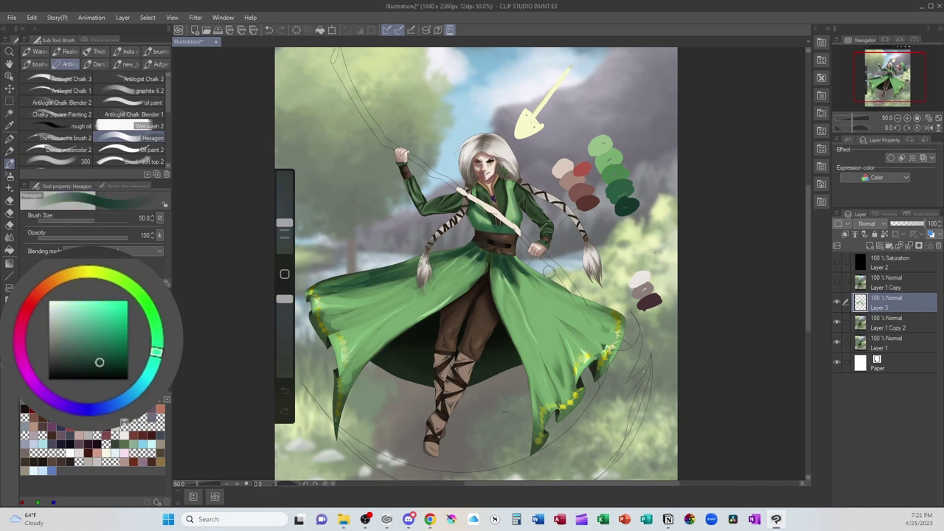
{"action": "key", "text": "bracketleft"}
{"action": "key", "text": "bracketleft"}
{"action": "mouse_move", "coordinate": [470, 260]}
{"action": "left_mouse_down"}
{"action": "mouse_move", "coordinate": [419, 293]}
{"action": "mouse_move", "coordinate": [471, 276]}
{"action": "mouse_move", "coordinate": [510, 289]}
{"action": "mouse_move", "coordinate": [523, 309]}
{"action": "left_mouse_up"}
{"action": "left_click_drag", "start_coordinate": [512, 268], "coordinate": [548, 302]}
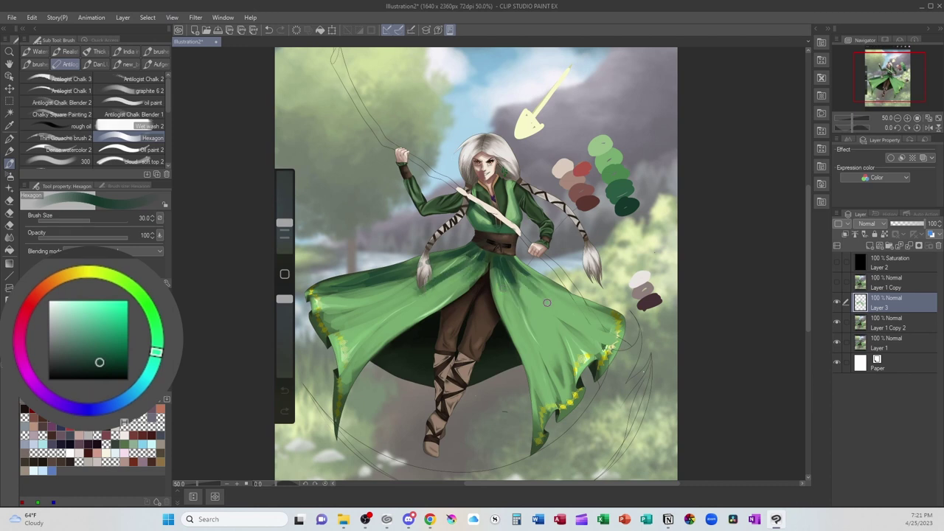
{"action": "left_click_drag", "start_coordinate": [469, 254], "coordinate": [441, 262]}
{"action": "left_click_drag", "start_coordinate": [399, 283], "coordinate": [342, 307]}
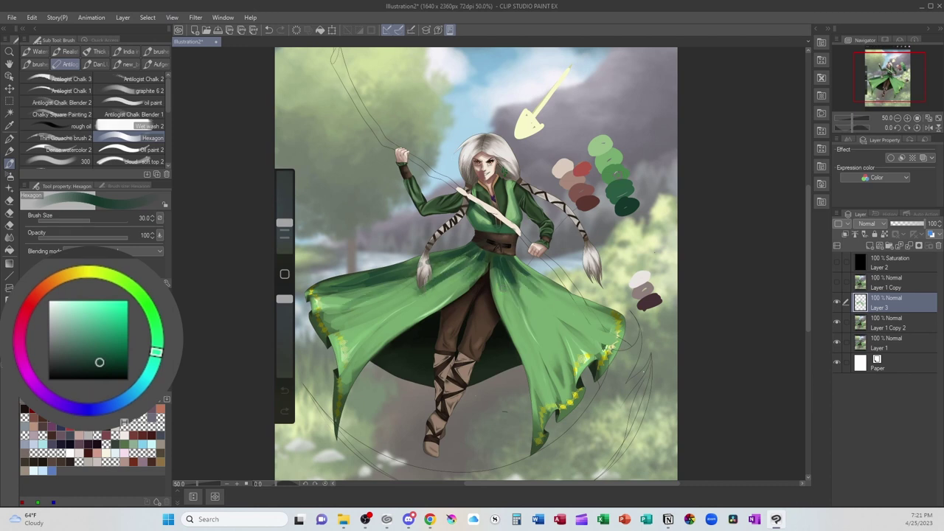
Sample the bluish mid-dark green swatch, set the brush size to 60, and paint broad shading on the left sweep and right panel.
{"action": "left_click", "coordinate": [620, 186], "text": "alt"}
{"action": "key", "text": "]"}
{"action": "key", "text": "]"}
{"action": "key", "text": "]"}
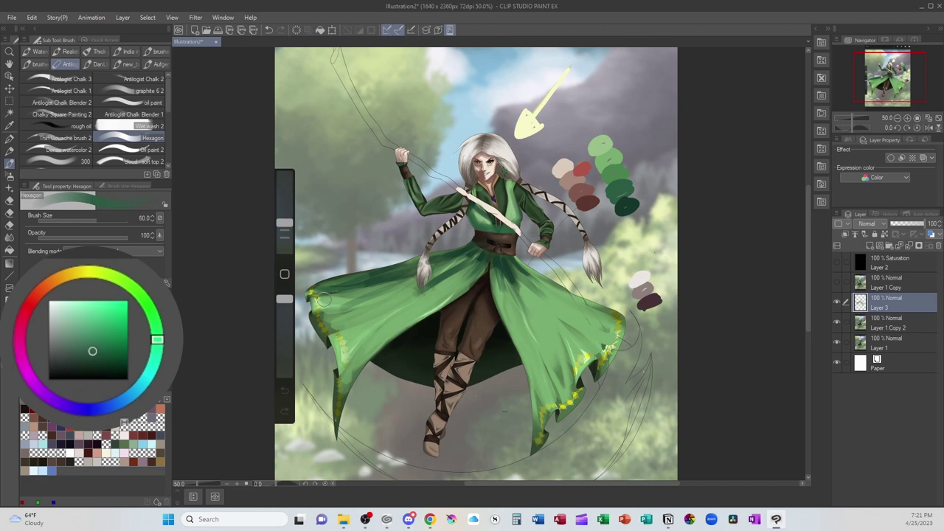
{"action": "left_click_drag", "start_coordinate": [388, 293], "coordinate": [347, 319]}
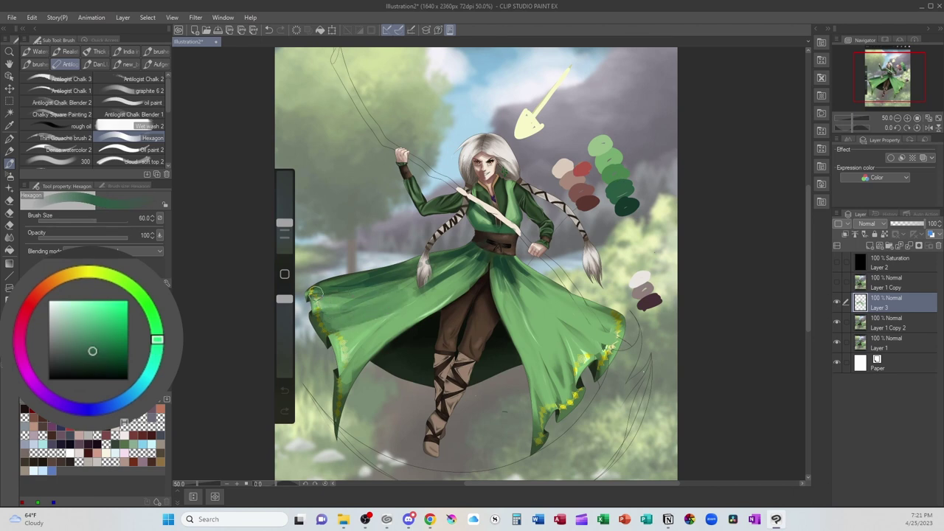
{"action": "mouse_move", "coordinate": [406, 283]}
{"action": "left_mouse_down"}
{"action": "mouse_move", "coordinate": [368, 304]}
{"action": "mouse_move", "coordinate": [344, 347]}
{"action": "mouse_move", "coordinate": [438, 294]}
{"action": "left_mouse_up"}
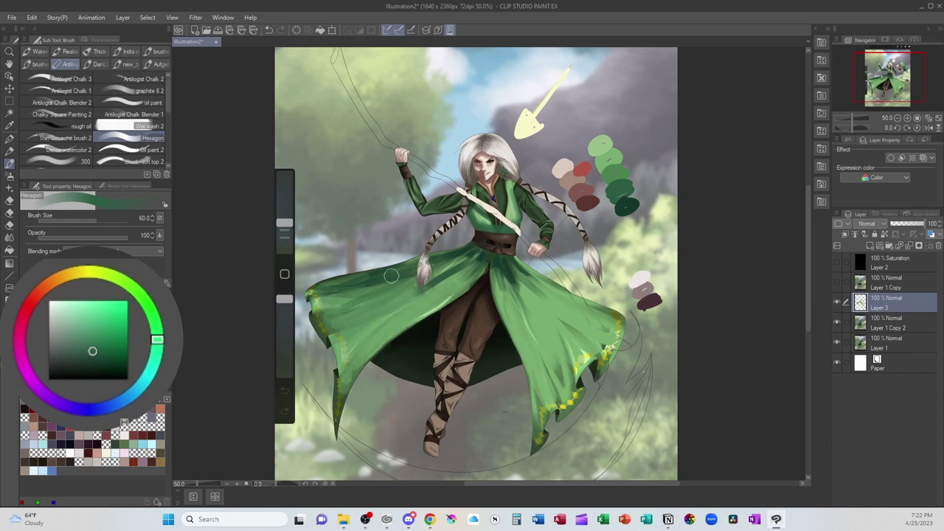
{"action": "mouse_move", "coordinate": [527, 341]}
{"action": "left_mouse_down"}
{"action": "mouse_move", "coordinate": [567, 388]}
{"action": "mouse_move", "coordinate": [568, 347]}
{"action": "mouse_move", "coordinate": [608, 346]}
{"action": "left_mouse_up"}
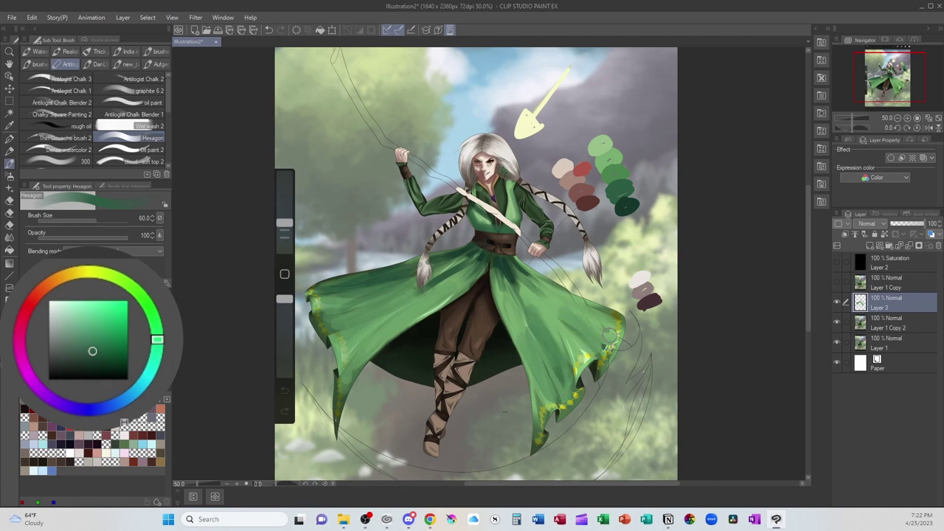
Sample the lightest green swatch and paint highlight strokes down the skirt's right panel.
{"action": "left_click", "coordinate": [601, 146], "text": "alt"}
{"action": "mouse_move", "coordinate": [499, 284]}
{"action": "left_mouse_down"}
{"action": "mouse_move", "coordinate": [520, 337]}
{"action": "mouse_move", "coordinate": [506, 289]}
{"action": "mouse_move", "coordinate": [546, 346]}
{"action": "mouse_move", "coordinate": [519, 287]}
{"action": "mouse_move", "coordinate": [545, 331]}
{"action": "mouse_move", "coordinate": [531, 318]}
{"action": "mouse_move", "coordinate": [525, 290]}
{"action": "mouse_move", "coordinate": [573, 339]}
{"action": "left_mouse_up"}
{"action": "left_click_drag", "start_coordinate": [534, 280], "coordinate": [608, 325]}
Set the brush size to 30, sample a light green swatch, and paint highlight strokes along the folds of the skirt's left panel.
{"action": "key", "text": "bracketleft"}
{"action": "key", "text": "bracketleft"}
{"action": "key", "text": "bracketleft"}
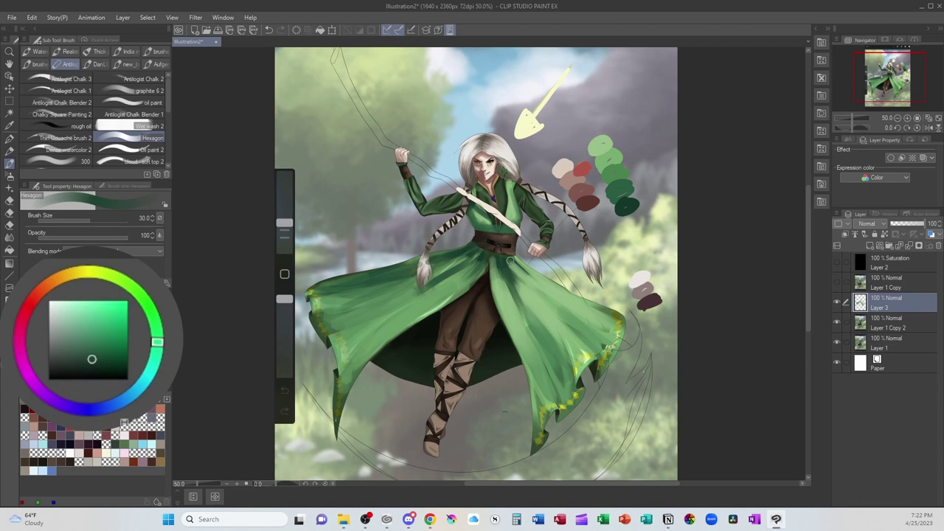
{"action": "left_click", "coordinate": [622, 204], "text": "alt"}
{"action": "left_click", "coordinate": [609, 156], "text": "alt"}
{"action": "left_click_drag", "start_coordinate": [476, 264], "coordinate": [397, 317]}
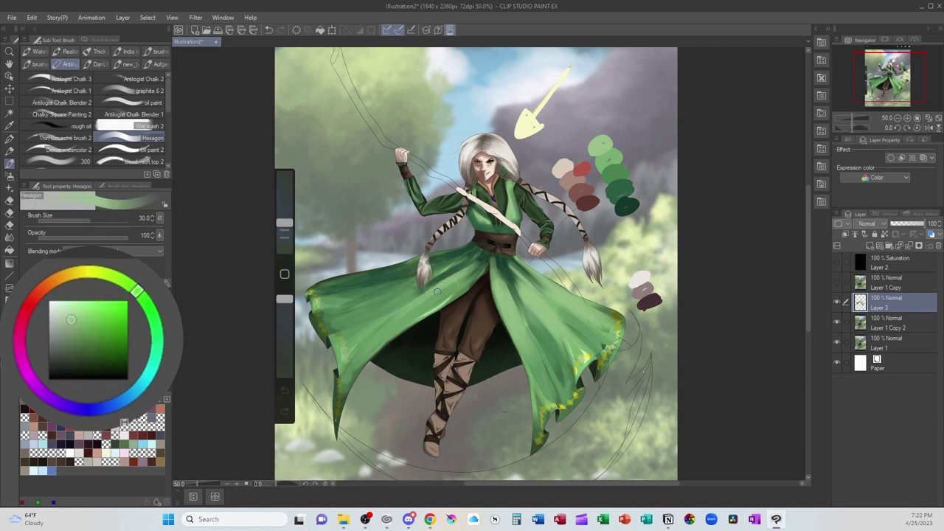
{"action": "left_click_drag", "start_coordinate": [470, 284], "coordinate": [378, 344]}
{"action": "left_click_drag", "start_coordinate": [484, 266], "coordinate": [359, 369]}
{"action": "left_click_drag", "start_coordinate": [455, 268], "coordinate": [351, 320]}
{"action": "left_click_drag", "start_coordinate": [409, 284], "coordinate": [353, 299]}
{"action": "left_click_drag", "start_coordinate": [366, 351], "coordinate": [338, 393]}
{"action": "left_click_drag", "start_coordinate": [386, 345], "coordinate": [346, 389]}
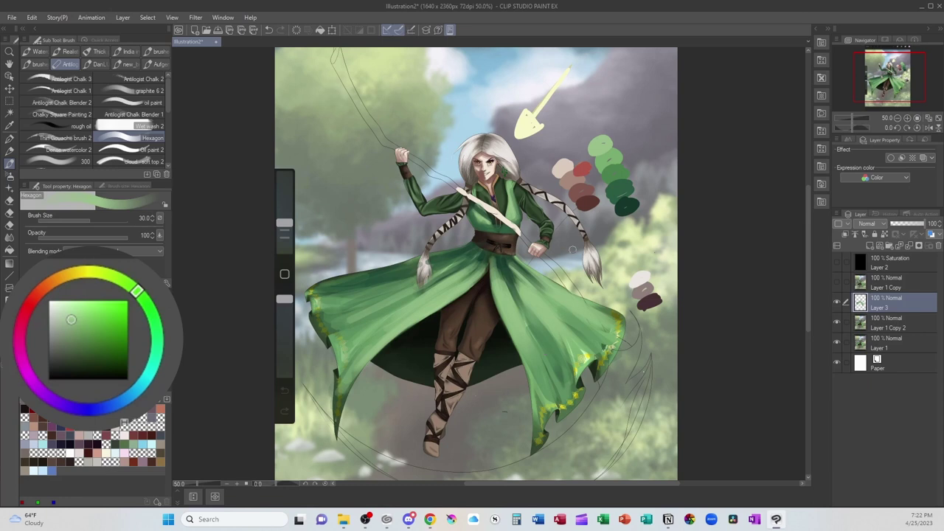
Sample the middle green swatch and repaint the forearm and upper arm of the raised sleeve.
{"action": "scroll", "coordinate": [545, 220], "scroll_direction": "up", "scroll_amount": 1}
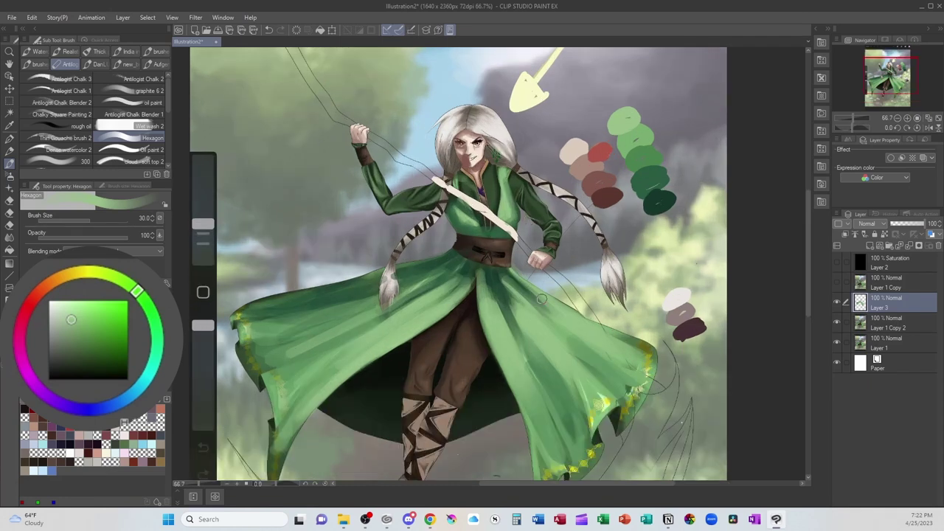
{"action": "scroll", "coordinate": [541, 299], "scroll_direction": "up", "scroll_amount": 1}
{"action": "scroll", "coordinate": [542, 299], "scroll_direction": "down", "scroll_amount": 2}
{"action": "scroll", "coordinate": [546, 299], "scroll_direction": "up", "scroll_amount": 1}
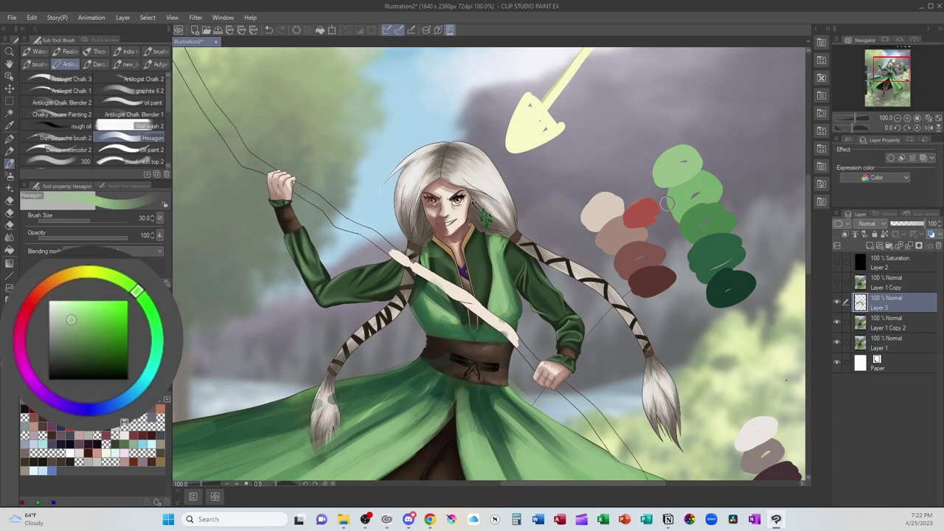
{"action": "left_click", "coordinate": [730, 214], "text": "alt"}
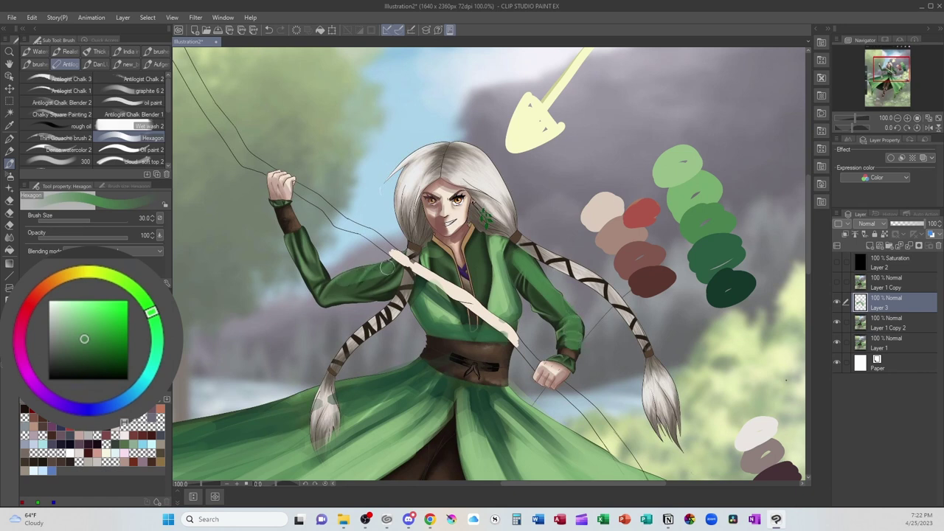
{"action": "left_click_drag", "start_coordinate": [303, 240], "coordinate": [326, 280]}
{"action": "left_click_drag", "start_coordinate": [301, 237], "coordinate": [345, 290]}
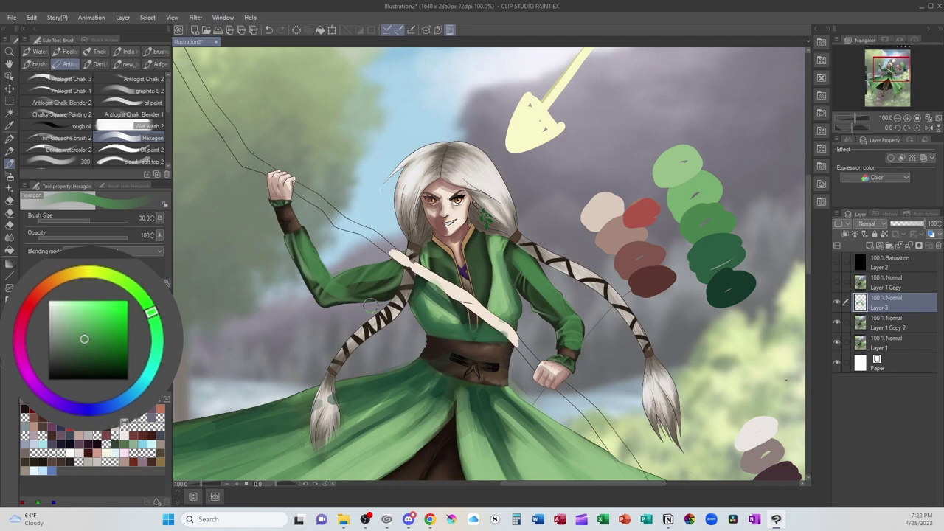
{"action": "left_click_drag", "start_coordinate": [345, 279], "coordinate": [388, 276]}
{"action": "left_click_drag", "start_coordinate": [341, 279], "coordinate": [393, 270]}
Paint the middle green over the shirt front beside the collar and on the shoulder above the chest strap.
{"action": "left_click_drag", "start_coordinate": [477, 247], "coordinate": [480, 295]}
{"action": "left_click_drag", "start_coordinate": [482, 255], "coordinate": [483, 296]}
{"action": "left_click_drag", "start_coordinate": [483, 246], "coordinate": [484, 295]}
{"action": "left_click_drag", "start_coordinate": [484, 261], "coordinate": [485, 281]}
{"action": "left_click_drag", "start_coordinate": [436, 254], "coordinate": [452, 277]}
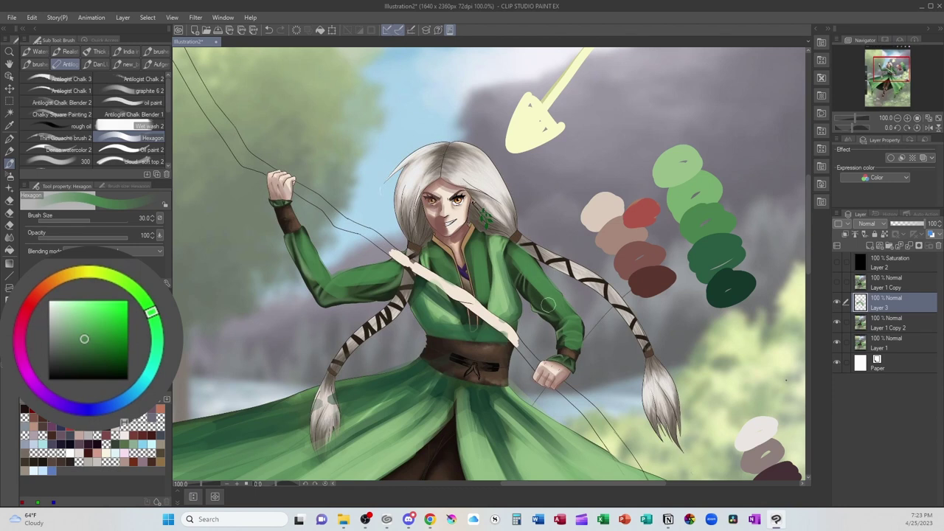
Sample the bluish mid-dark green swatch and shade the lowered sleeve and the outer edge of the raised forearm.
{"action": "left_click", "coordinate": [717, 256], "text": "alt"}
{"action": "mouse_move", "coordinate": [514, 274]}
{"action": "left_mouse_down"}
{"action": "mouse_move", "coordinate": [560, 320]}
{"action": "mouse_move", "coordinate": [533, 291]}
{"action": "left_mouse_up"}
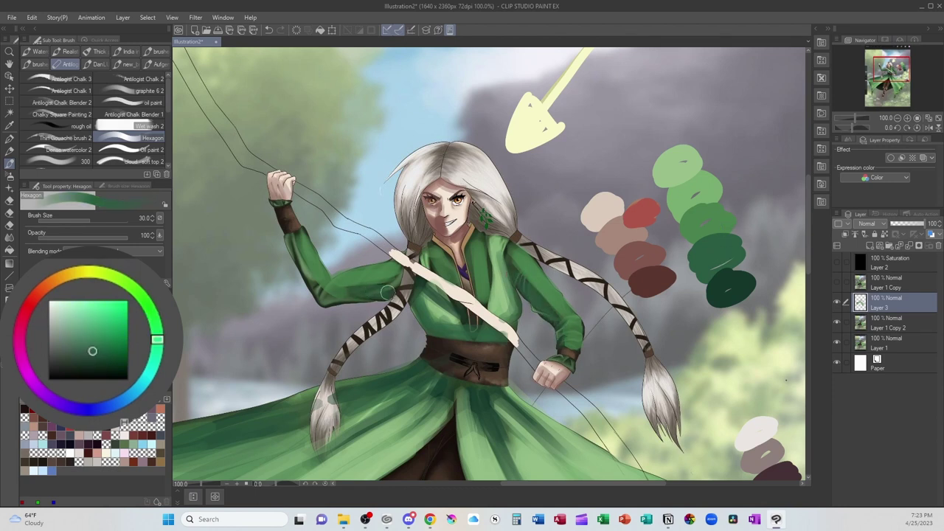
{"action": "mouse_move", "coordinate": [293, 242]}
{"action": "left_mouse_down"}
{"action": "mouse_move", "coordinate": [325, 301]}
{"action": "mouse_move", "coordinate": [316, 294]}
{"action": "left_mouse_up"}
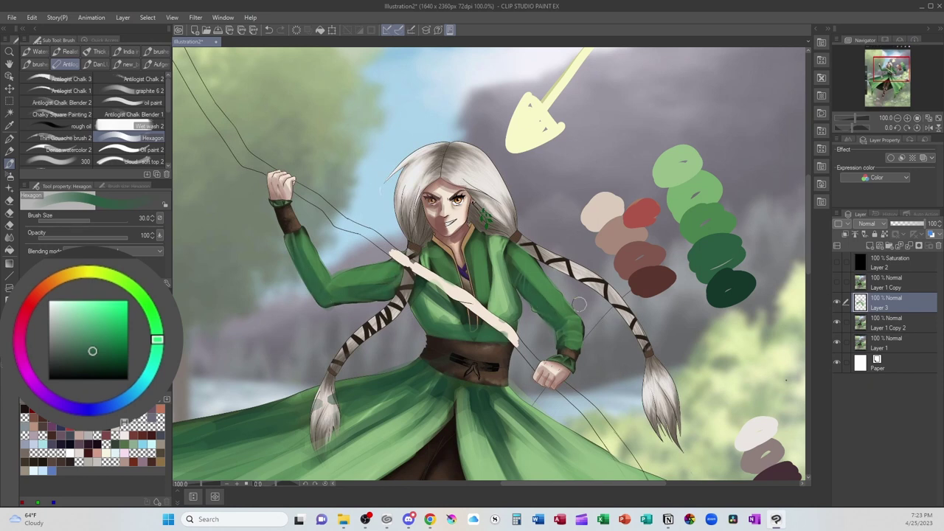
Sample the darkest green swatch, reduce the brush size to 7, and add thin shadow accents to the raised sleeve.
{"action": "key", "text": "bracketleft"}
{"action": "key", "text": "bracketleft"}
{"action": "key", "text": "bracketleft"}
{"action": "key", "text": "bracketleft"}
{"action": "left_click", "coordinate": [729, 281], "text": "alt"}
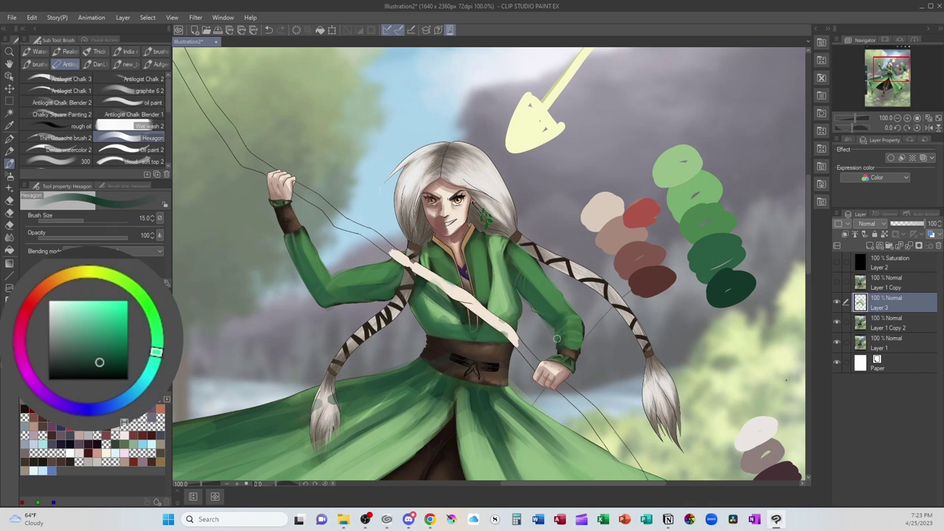
{"action": "key", "text": "bracketleft"}
{"action": "key", "text": "bracketleft"}
{"action": "key", "text": "bracketleft"}
{"action": "key", "text": "bracketleft"}
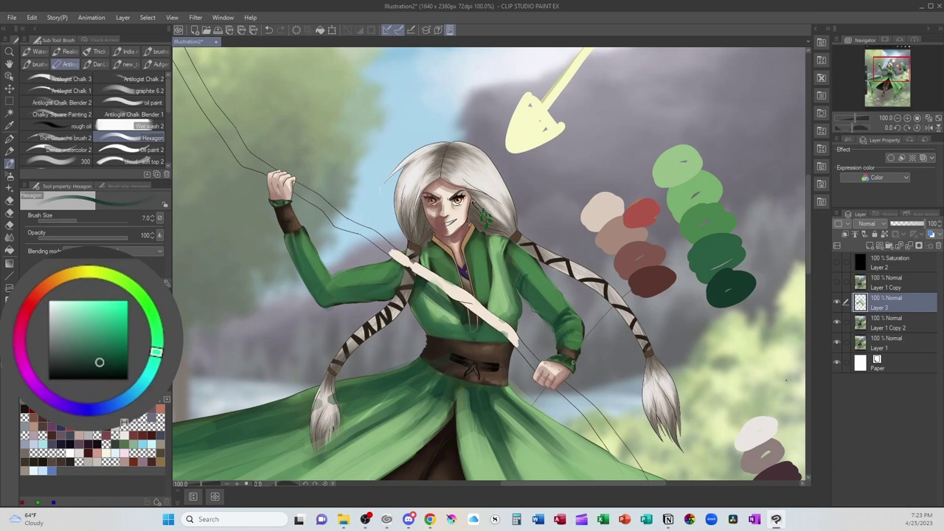
{"action": "mouse_move", "coordinate": [391, 279]}
{"action": "left_mouse_down"}
{"action": "mouse_move", "coordinate": [361, 289]}
{"action": "mouse_move", "coordinate": [396, 284]}
{"action": "left_mouse_up"}
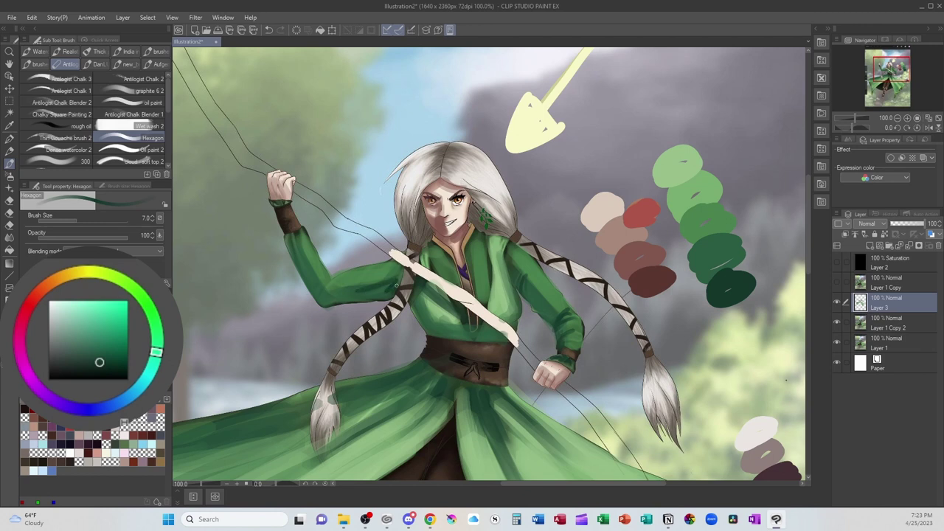
{"action": "mouse_move", "coordinate": [334, 278]}
{"action": "left_mouse_down"}
{"action": "mouse_move", "coordinate": [324, 293]}
{"action": "mouse_move", "coordinate": [334, 272]}
{"action": "left_mouse_up"}
Sample the sleeve's own green at the elbow and stroke it along the inner edge of the raised forearm.
{"action": "left_click", "coordinate": [319, 283], "text": "alt"}
{"action": "left_click", "coordinate": [323, 274], "text": "alt"}
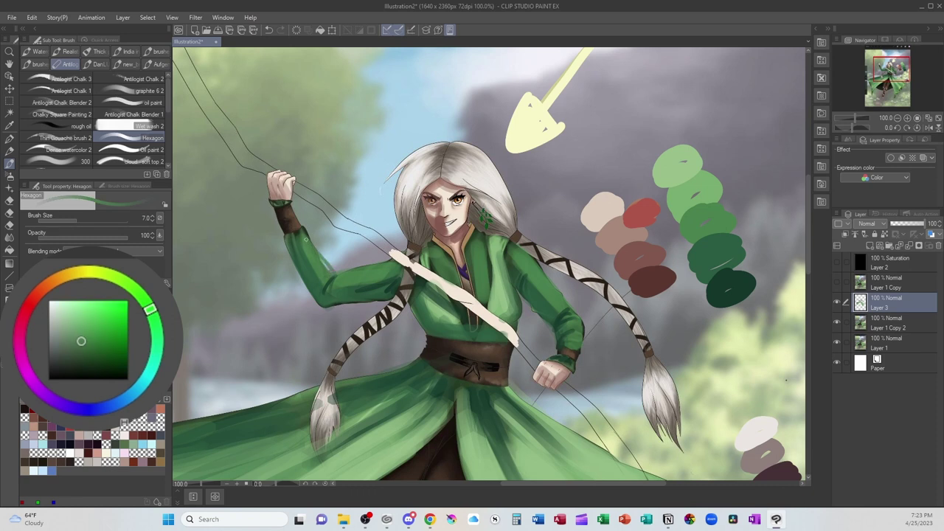
{"action": "left_click_drag", "start_coordinate": [304, 232], "coordinate": [325, 260]}
Review the repainted outfit on the whole figure and examine the face, hair and braids up close.
{"action": "scroll", "coordinate": [627, 290], "scroll_direction": "down", "scroll_amount": 2}
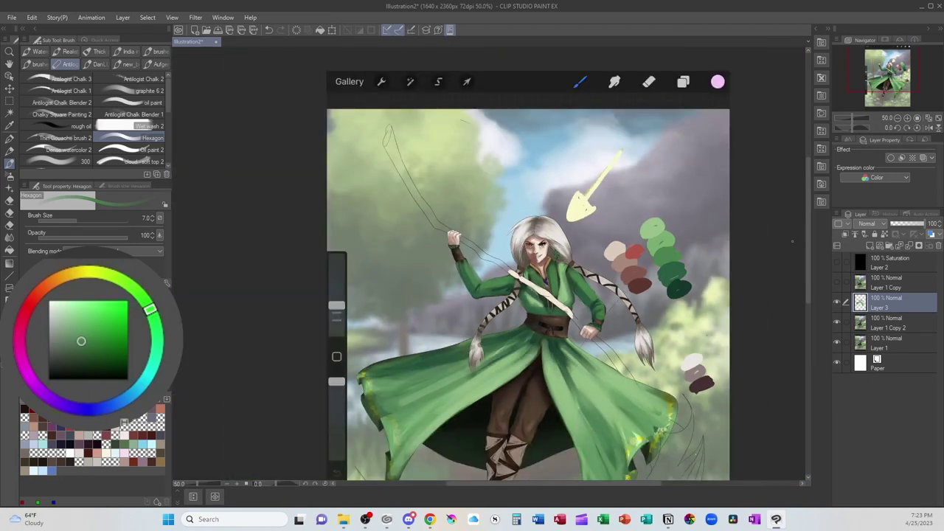
{"action": "left_click_drag", "start_coordinate": [808, 256], "coordinate": [809, 289]}
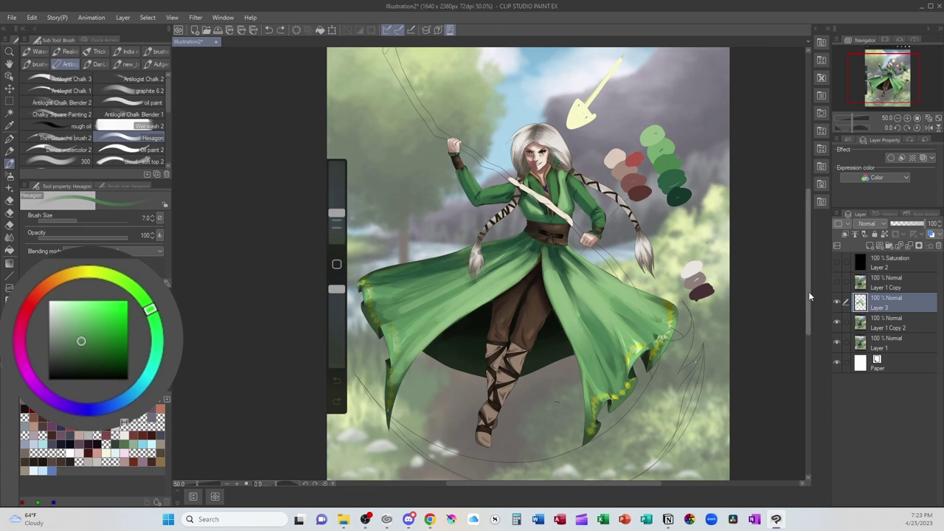
{"action": "left_click_drag", "start_coordinate": [809, 291], "coordinate": [806, 273]}
{"action": "scroll", "coordinate": [764, 268], "scroll_direction": "up", "scroll_amount": 2}
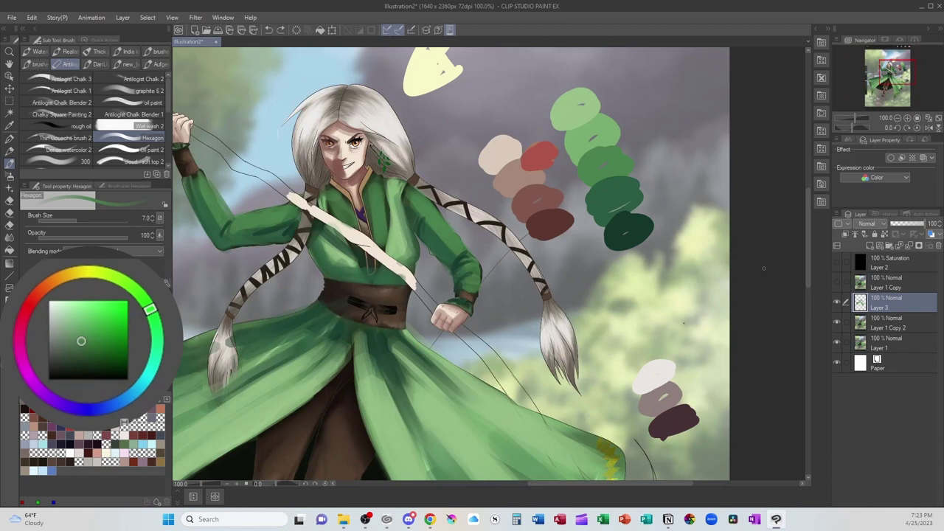
{"action": "mouse_move", "coordinate": [400, 298]}
{"action": "left_mouse_down"}
{"action": "mouse_move", "coordinate": [557, 373]}
{"action": "mouse_move", "coordinate": [543, 389]}
{"action": "left_mouse_up"}
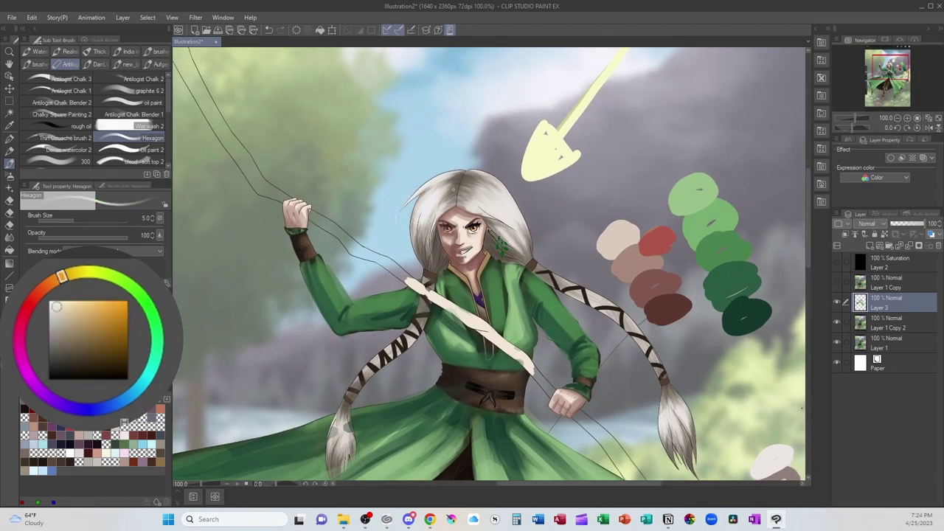
{"action": "left_click", "coordinate": [457, 186], "text": "alt"}
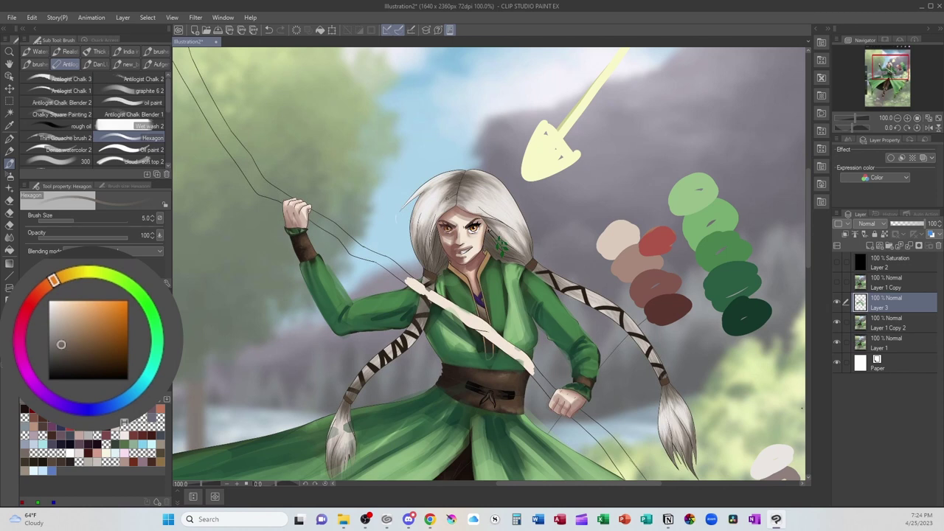
{"action": "scroll", "coordinate": [675, 473], "scroll_direction": "down", "scroll_amount": 1}
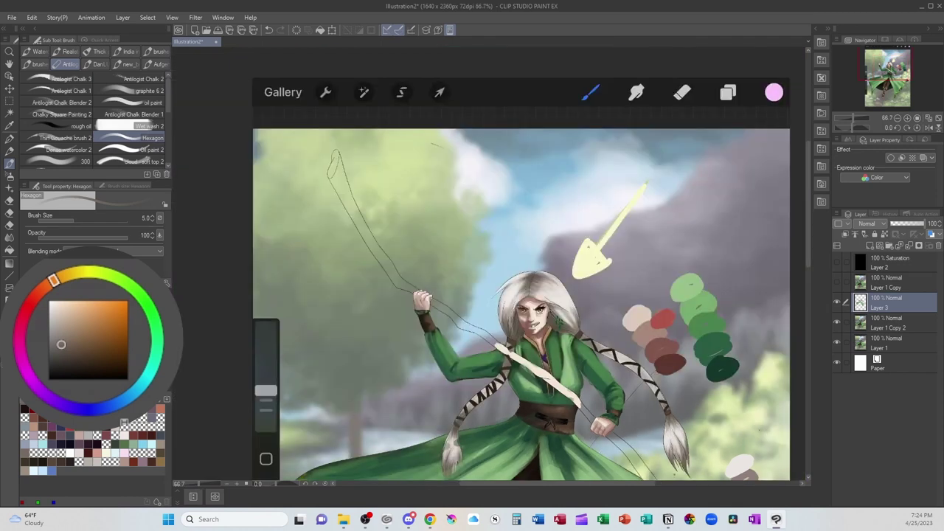
{"action": "left_click_drag", "start_coordinate": [808, 241], "coordinate": [805, 281]}
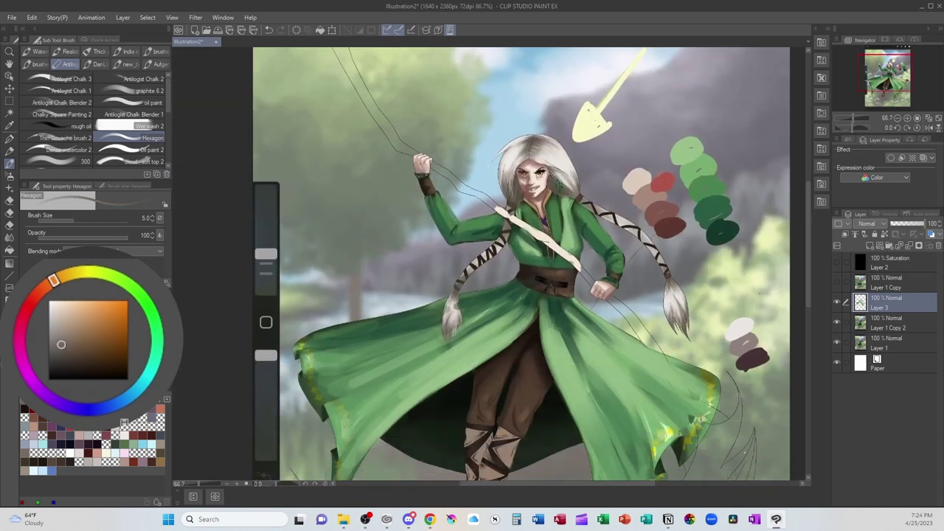
Sample the mid-tone hair swatch, set the brush size to 12, and paint shading along both braids.
{"action": "left_click", "coordinate": [740, 341], "text": "alt"}
{"action": "key", "text": "]"}
{"action": "key", "text": "]"}
{"action": "key", "text": "]"}
{"action": "key", "text": "]"}
{"action": "key", "text": "]"}
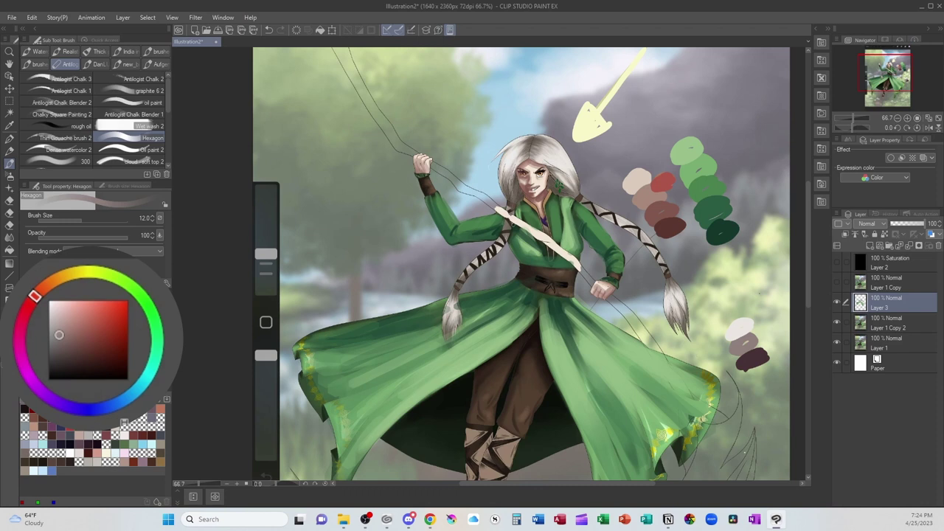
{"action": "left_click_drag", "start_coordinate": [511, 226], "coordinate": [461, 292]}
{"action": "left_click_drag", "start_coordinate": [452, 292], "coordinate": [479, 259]}
{"action": "mouse_move", "coordinate": [512, 210]}
{"action": "left_mouse_down"}
{"action": "mouse_move", "coordinate": [518, 190]}
{"action": "mouse_move", "coordinate": [589, 204]}
{"action": "mouse_move", "coordinate": [632, 230]}
{"action": "mouse_move", "coordinate": [662, 266]}
{"action": "left_mouse_up"}
Sample the darkest hair swatch and paint shadows in the hair beside the neck and along the right braid.
{"action": "left_click", "coordinate": [753, 360], "text": "alt"}
{"action": "left_click_drag", "start_coordinate": [521, 192], "coordinate": [516, 203]}
{"action": "mouse_move", "coordinate": [516, 175]}
{"action": "left_mouse_down"}
{"action": "mouse_move", "coordinate": [514, 202]}
{"action": "mouse_move", "coordinate": [574, 199]}
{"action": "left_mouse_up"}
{"action": "mouse_move", "coordinate": [578, 199]}
{"action": "left_mouse_down"}
{"action": "mouse_move", "coordinate": [632, 230]}
{"action": "mouse_move", "coordinate": [654, 260]}
{"action": "left_mouse_up"}
{"action": "left_click_drag", "start_coordinate": [637, 239], "coordinate": [665, 272]}
Set the brush size to 20 and paint sampled background colours over the outer edges of the hair to slim its silhouette.
{"action": "left_click", "coordinate": [561, 135], "text": "alt"}
{"action": "key", "text": "bracketright"}
{"action": "key", "text": "bracketright"}
{"action": "key", "text": "bracketright"}
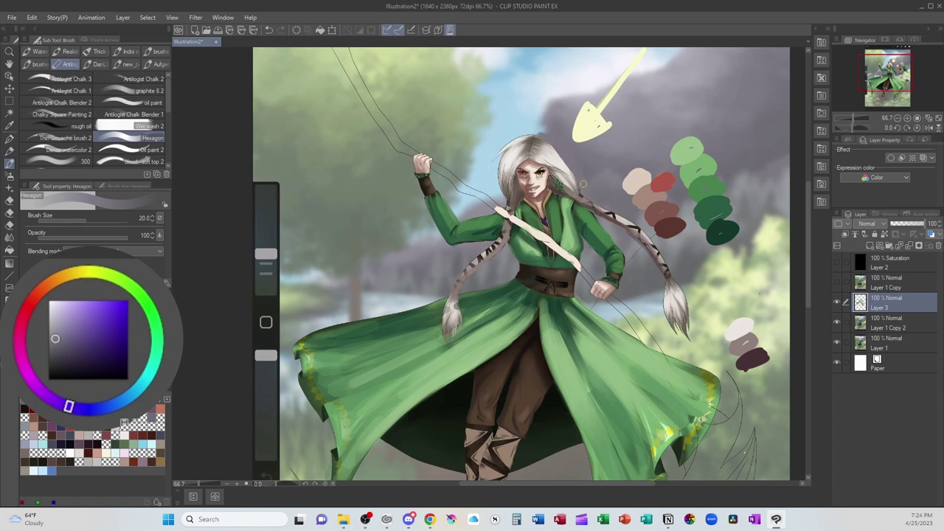
{"action": "left_click", "coordinate": [535, 132], "text": "alt"}
{"action": "mouse_move", "coordinate": [522, 137]}
{"action": "left_mouse_down"}
{"action": "mouse_move", "coordinate": [499, 163]}
{"action": "mouse_move", "coordinate": [507, 151]}
{"action": "mouse_move", "coordinate": [501, 187]}
{"action": "left_mouse_up"}
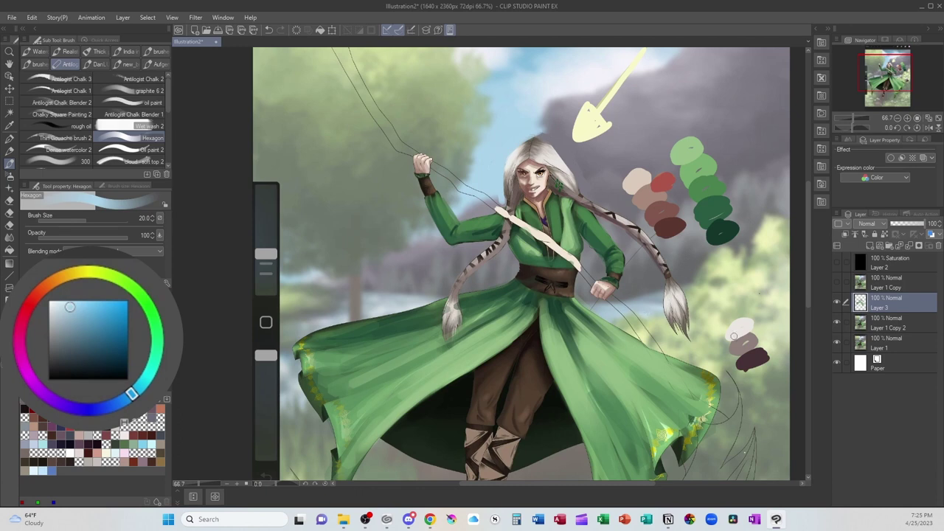
Sample the mid-tone hair swatch and paint shading along both braids, their loose ends and the hair around the face.
{"action": "left_click", "coordinate": [740, 344], "text": "alt"}
{"action": "mouse_move", "coordinate": [593, 206]}
{"action": "left_mouse_down"}
{"action": "mouse_move", "coordinate": [640, 230]}
{"action": "mouse_move", "coordinate": [666, 273]}
{"action": "mouse_move", "coordinate": [664, 261]}
{"action": "mouse_move", "coordinate": [668, 315]}
{"action": "mouse_move", "coordinate": [677, 318]}
{"action": "left_mouse_up"}
{"action": "left_click_drag", "start_coordinate": [458, 302], "coordinate": [452, 338]}
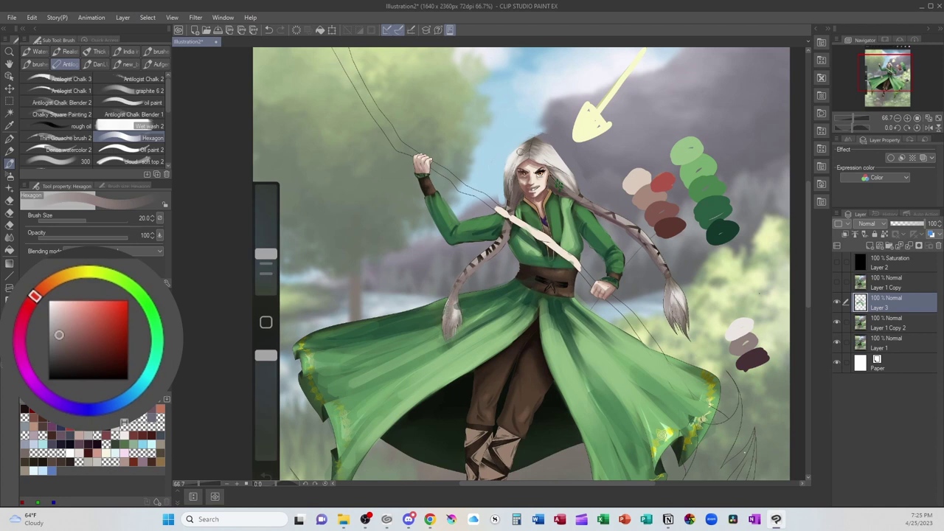
{"action": "mouse_move", "coordinate": [523, 152]}
{"action": "left_mouse_down"}
{"action": "mouse_move", "coordinate": [510, 176]}
{"action": "mouse_move", "coordinate": [516, 155]}
{"action": "mouse_move", "coordinate": [543, 158]}
{"action": "mouse_move", "coordinate": [538, 142]}
{"action": "mouse_move", "coordinate": [570, 181]}
{"action": "left_mouse_up"}
Sample the lightest hair swatch, set the brush size to 15, and paint highlights on the crown and both braid ends.
{"action": "left_click", "coordinate": [727, 329], "text": "alt"}
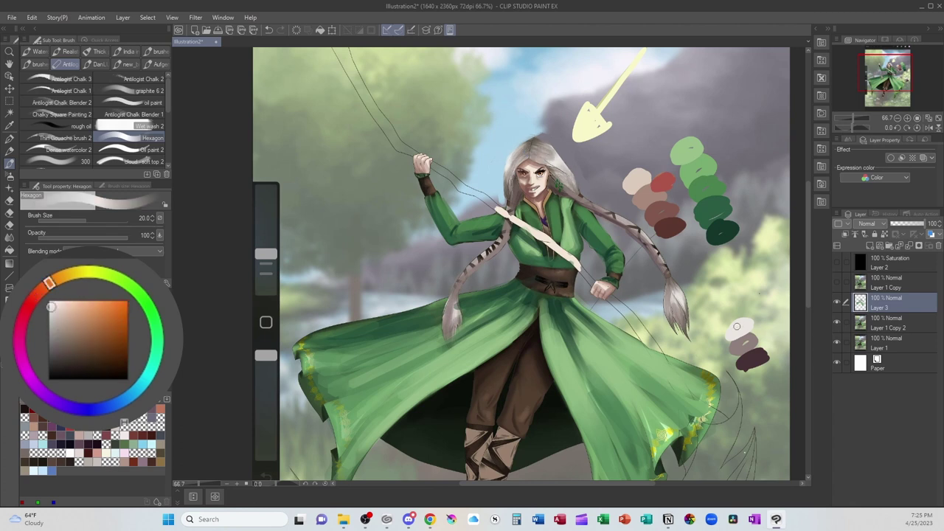
{"action": "key", "text": "bracketleft"}
{"action": "key", "text": "bracketleft"}
{"action": "left_click_drag", "start_coordinate": [543, 148], "coordinate": [559, 165]}
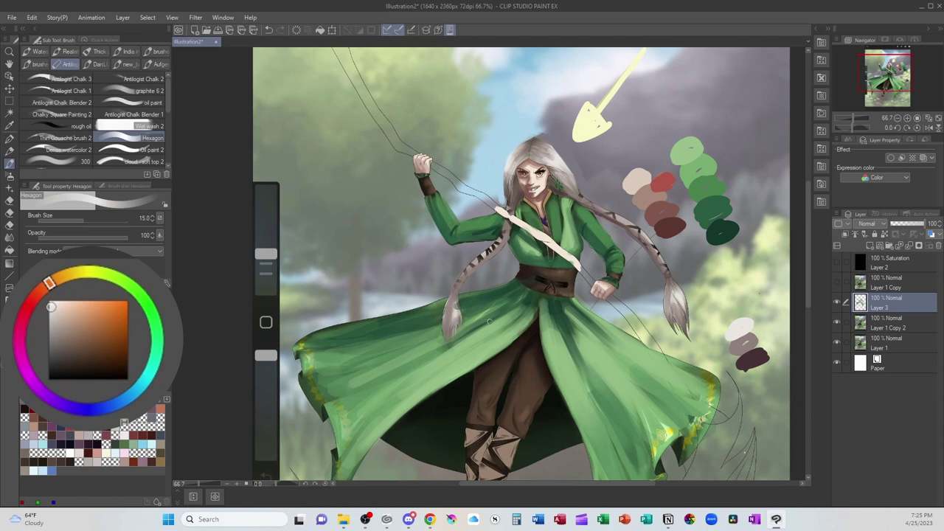
{"action": "left_click_drag", "start_coordinate": [454, 306], "coordinate": [460, 319]}
{"action": "left_click_drag", "start_coordinate": [674, 295], "coordinate": [684, 313]}
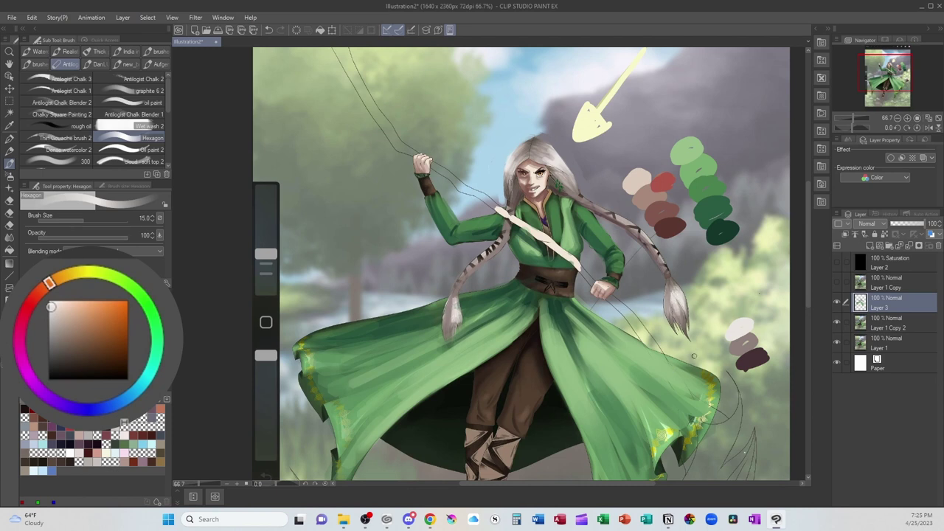
Set the brush size to 8 and paint fine strands over the crown and a braid end with tones sampled from the hair.
{"action": "left_click", "coordinate": [514, 162], "text": "alt"}
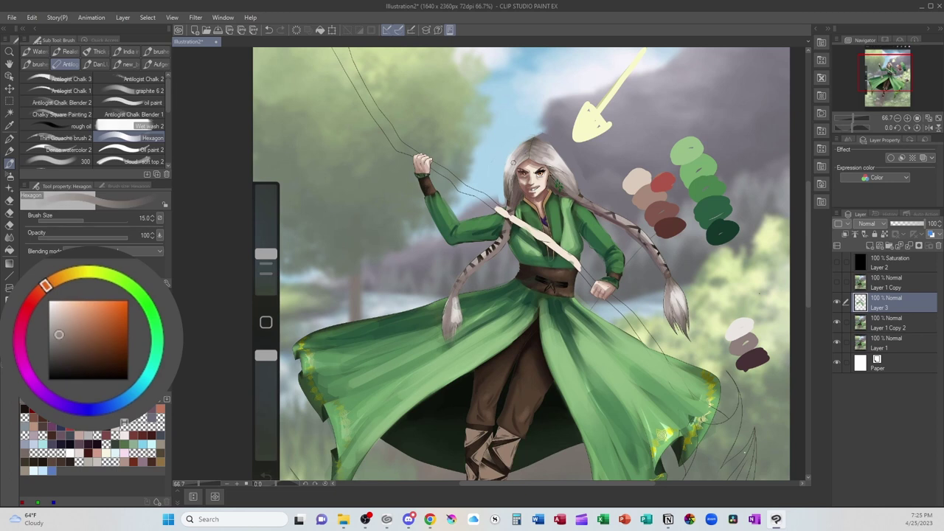
{"action": "key", "text": "bracketleft"}
{"action": "key", "text": "bracketleft"}
{"action": "key", "text": "bracketleft"}
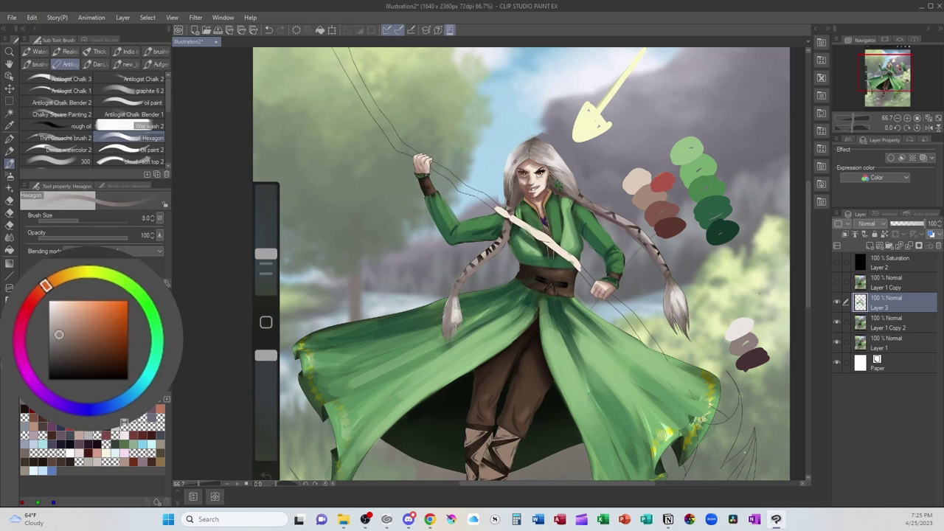
{"action": "mouse_move", "coordinate": [523, 157]}
{"action": "left_mouse_down"}
{"action": "mouse_move", "coordinate": [514, 184]}
{"action": "mouse_move", "coordinate": [565, 168]}
{"action": "left_mouse_up"}
{"action": "right_click", "coordinate": [549, 160]}
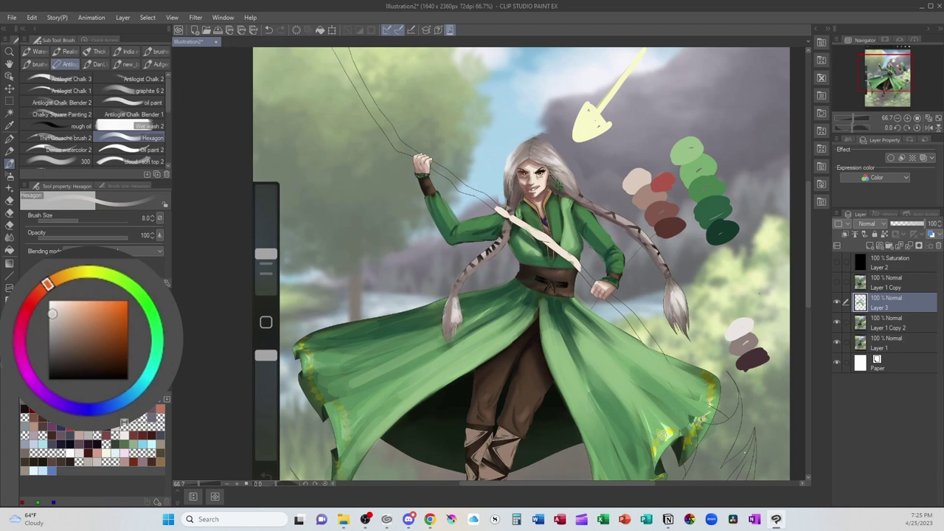
{"action": "right_click", "coordinate": [456, 290]}
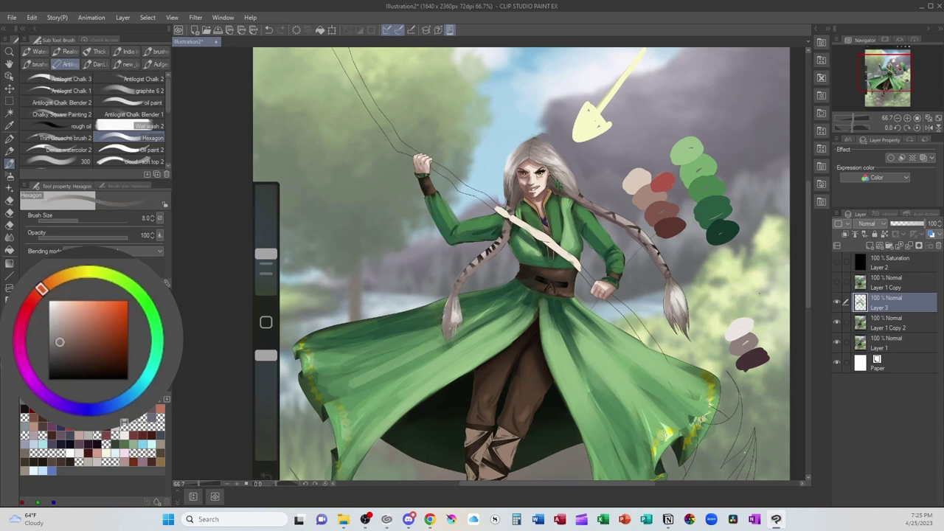
Sample the trousers' brown, set the brush size to 25, and paint it as a swatch above the hair swatches.
{"action": "left_click_drag", "start_coordinate": [810, 244], "coordinate": [810, 266]}
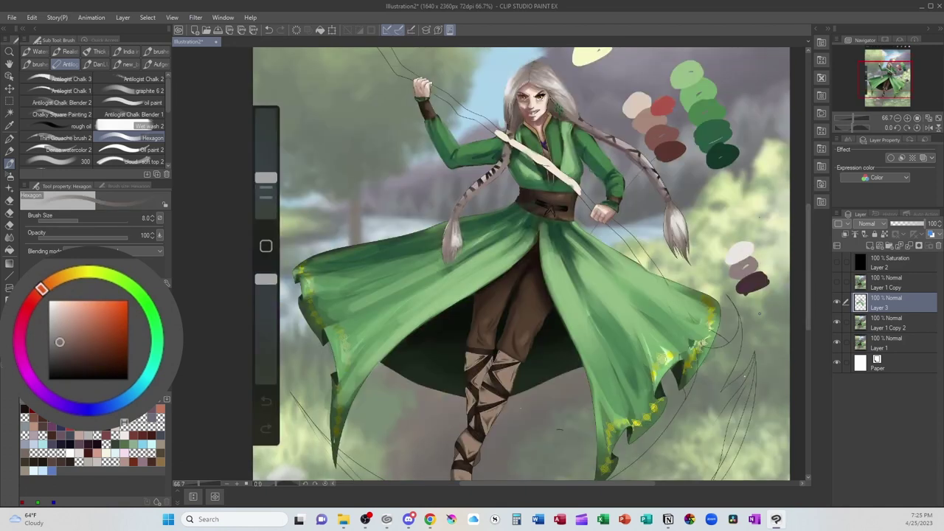
{"action": "left_click_drag", "start_coordinate": [454, 315], "coordinate": [564, 333]}
{"action": "key", "text": "ctrl+z"}
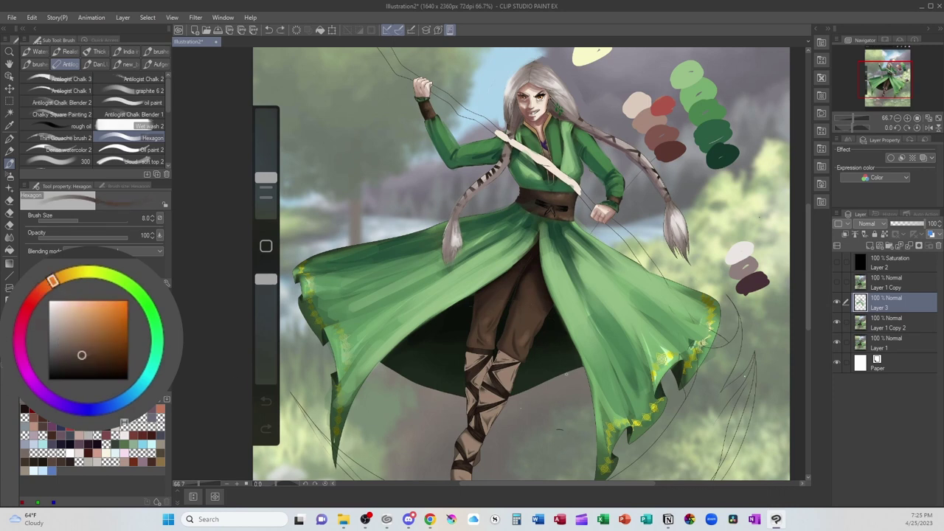
{"action": "key", "text": "bracketright"}
{"action": "key", "text": "bracketright"}
{"action": "key", "text": "bracketright"}
{"action": "key", "text": "bracketright"}
{"action": "key", "text": "bracketright"}
{"action": "key", "text": "bracketright"}
{"action": "left_click_drag", "start_coordinate": [725, 225], "coordinate": [720, 234]}
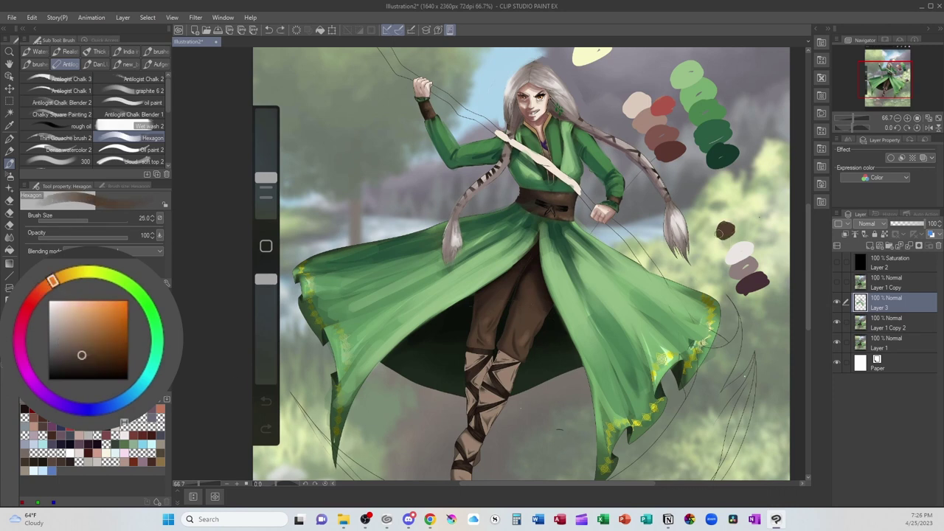
Sample the trousers' shadow, shift its hue towards red, and add a dark brown swatch beside the first brown one.
{"action": "left_click", "coordinate": [541, 288], "text": "alt"}
{"action": "left_click_drag", "start_coordinate": [38, 290], "coordinate": [30, 316]}
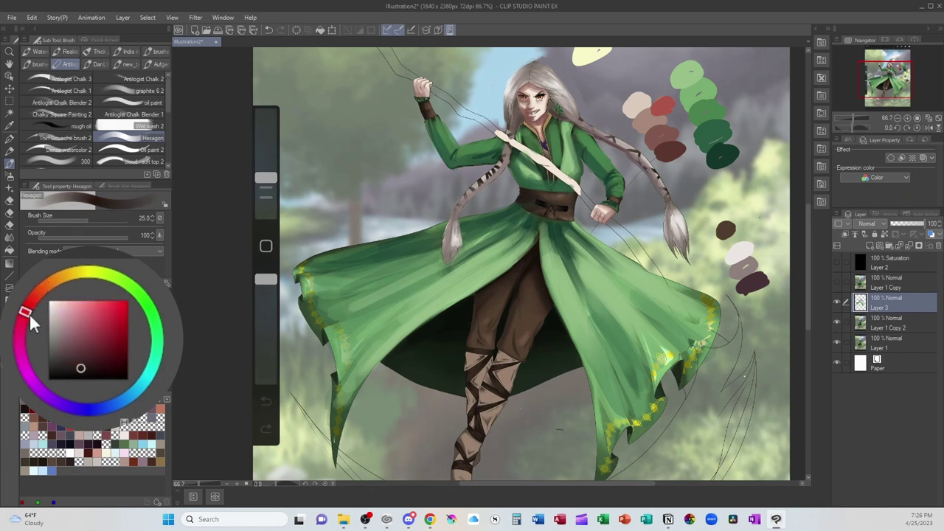
{"action": "mouse_move", "coordinate": [746, 228]}
{"action": "left_mouse_down"}
{"action": "mouse_move", "coordinate": [736, 230]}
{"action": "mouse_move", "coordinate": [751, 230]}
{"action": "left_mouse_up"}
{"action": "key", "text": "ctrl+z"}
{"action": "left_click", "coordinate": [730, 228], "text": "alt"}
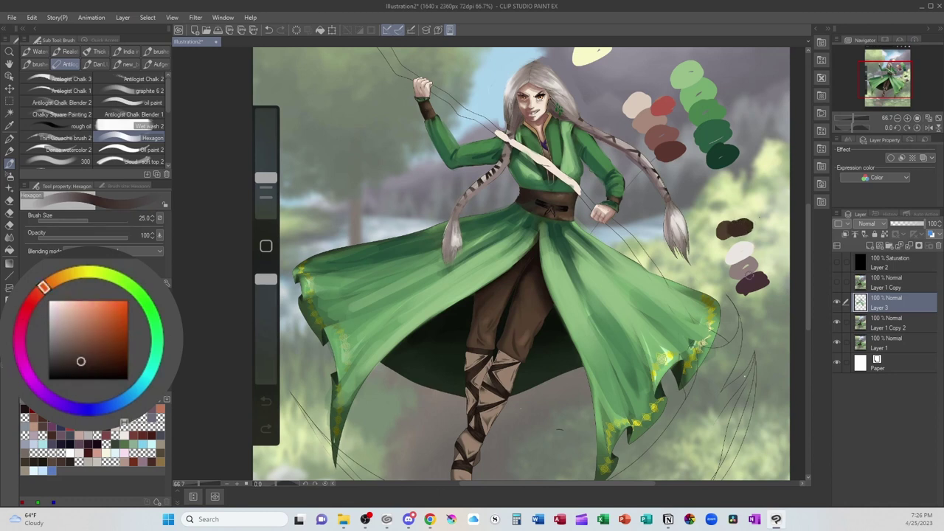
Mix two lighter browns with hues shifted towards yellow and paint them as swatches beside the base brown.
{"action": "left_click", "coordinate": [721, 230], "text": "alt"}
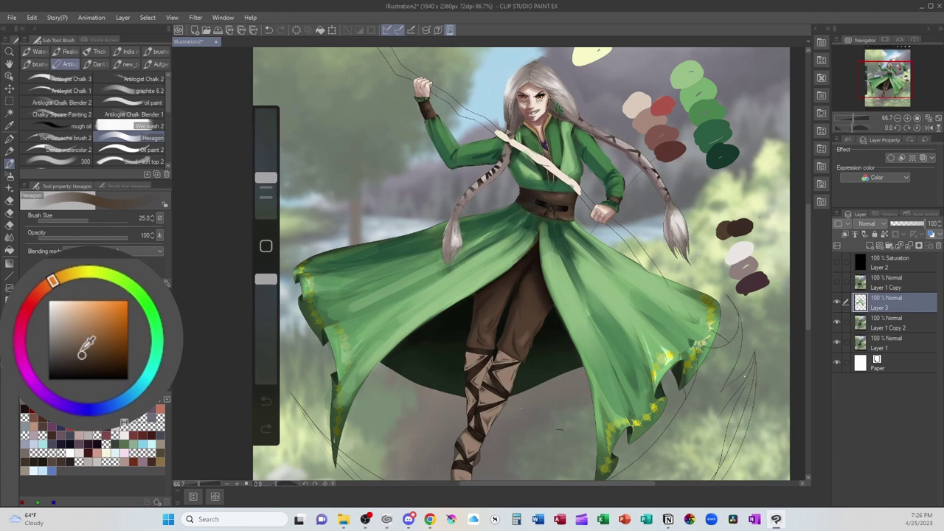
{"action": "left_click", "coordinate": [78, 344]}
{"action": "left_click_drag", "start_coordinate": [52, 280], "coordinate": [63, 275]}
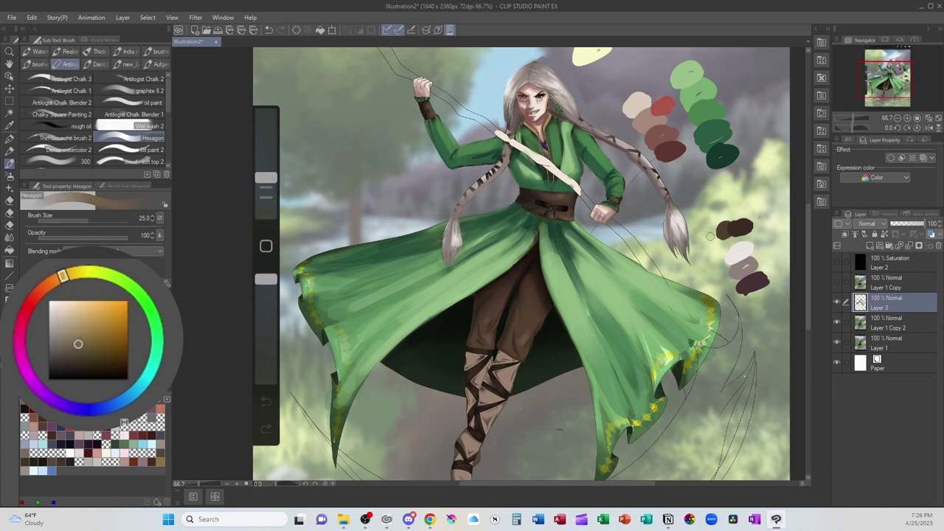
{"action": "left_click_drag", "start_coordinate": [709, 236], "coordinate": [712, 232]}
{"action": "left_click_drag", "start_coordinate": [67, 274], "coordinate": [70, 274]}
{"action": "left_click_drag", "start_coordinate": [79, 342], "coordinate": [74, 337]}
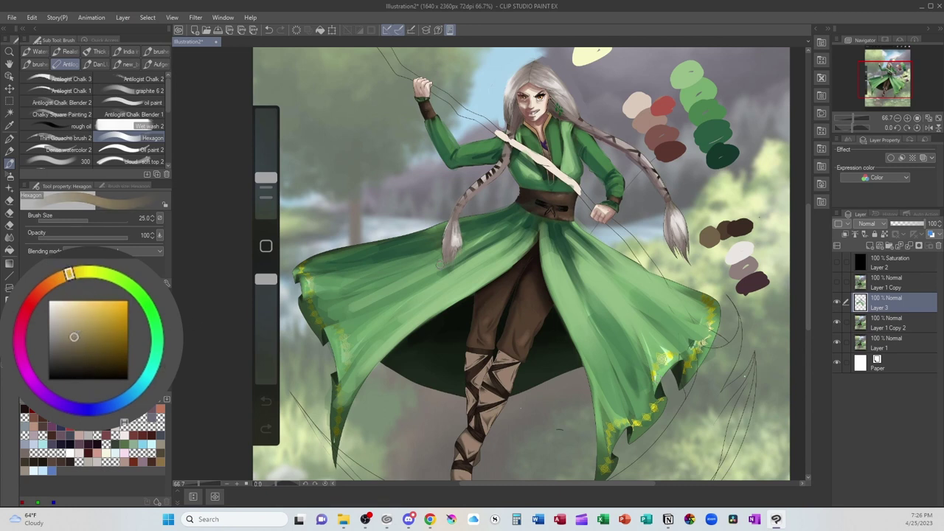
{"action": "left_click_drag", "start_coordinate": [716, 219], "coordinate": [705, 226]}
Paint the light brown swatch colour on the lower trousers and dark brown shadows on the upper legs beneath the skirt opening.
{"action": "left_click", "coordinate": [711, 240], "text": "alt"}
{"action": "mouse_move", "coordinate": [510, 309]}
{"action": "left_mouse_down"}
{"action": "mouse_move", "coordinate": [519, 349]}
{"action": "mouse_move", "coordinate": [516, 322]}
{"action": "mouse_move", "coordinate": [487, 313]}
{"action": "mouse_move", "coordinate": [477, 346]}
{"action": "mouse_move", "coordinate": [525, 340]}
{"action": "left_mouse_up"}
{"action": "left_click", "coordinate": [537, 314], "text": "alt"}
{"action": "left_click", "coordinate": [533, 291], "text": "alt"}
{"action": "left_click_drag", "start_coordinate": [522, 271], "coordinate": [509, 299]}
{"action": "left_click_drag", "start_coordinate": [503, 304], "coordinate": [497, 329]}
{"action": "left_click_drag", "start_coordinate": [538, 251], "coordinate": [538, 279]}
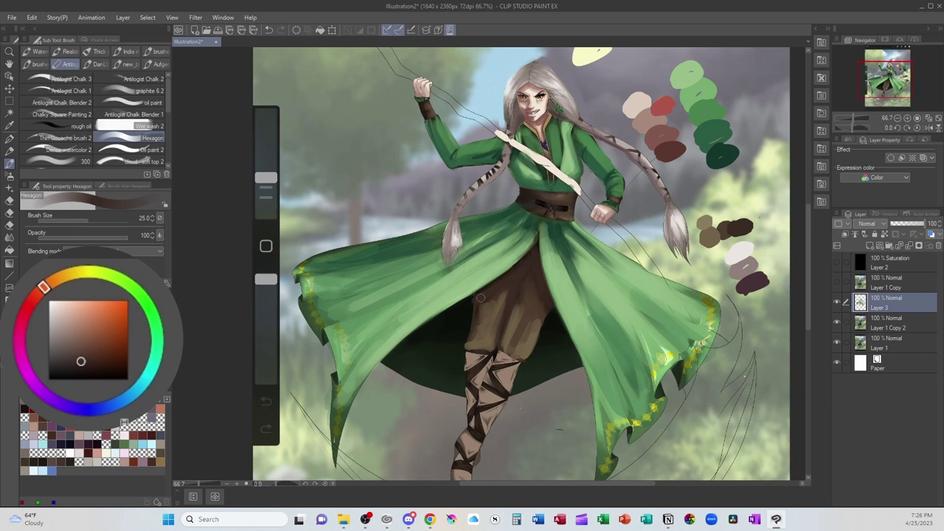
Touch up the edge of the skirt's front opening with sampled greens and the lower trousers with their lighter brown.
{"action": "left_click", "coordinate": [551, 243], "text": "alt"}
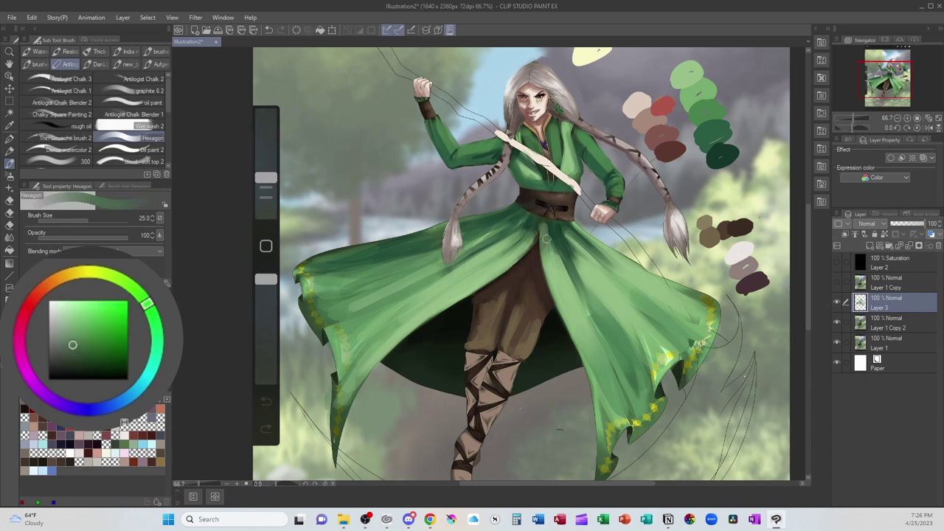
{"action": "left_click", "coordinate": [559, 248], "text": "alt"}
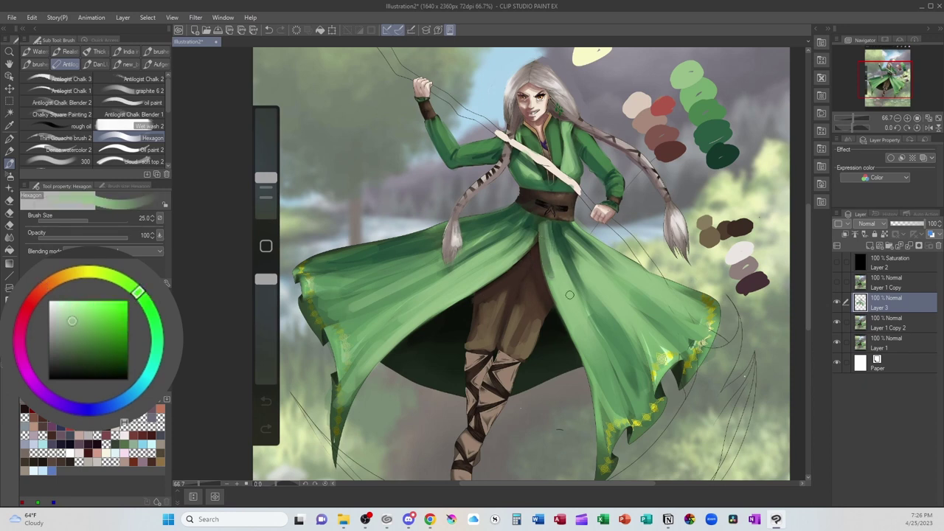
{"action": "left_click", "coordinate": [484, 341], "text": "alt"}
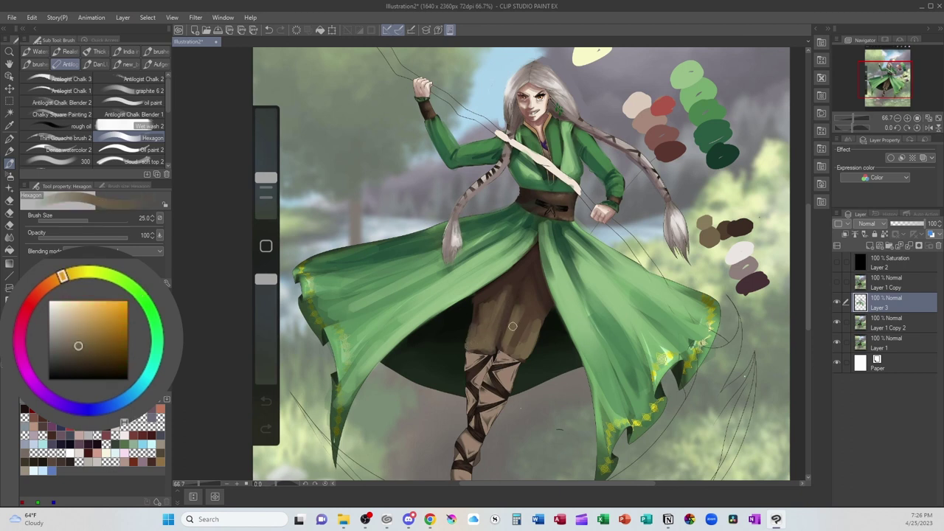
Sample the dark green swatch and paint it over the black skirt lining on the raised-arm side of the legs.
{"action": "left_click", "coordinate": [727, 153], "text": "alt"}
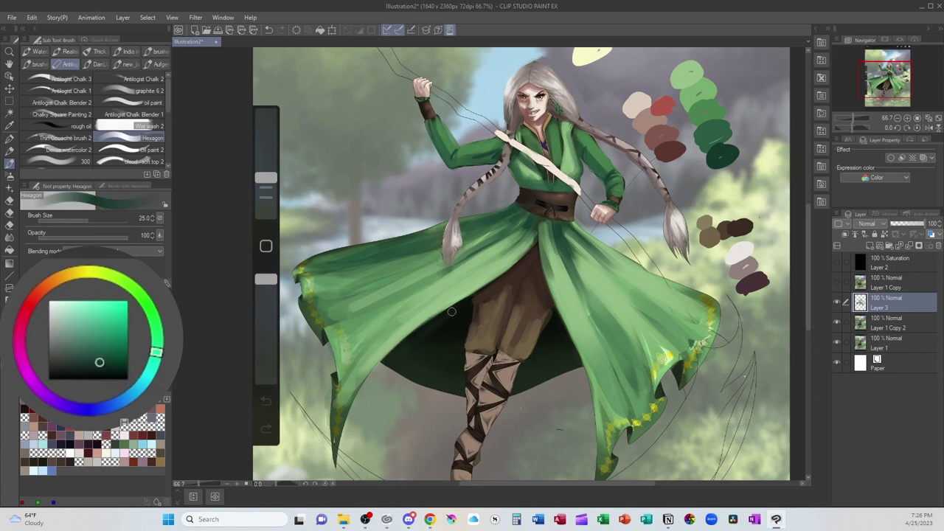
{"action": "mouse_move", "coordinate": [464, 306]}
{"action": "left_mouse_down"}
{"action": "mouse_move", "coordinate": [455, 373]}
{"action": "mouse_move", "coordinate": [399, 366]}
{"action": "mouse_move", "coordinate": [413, 377]}
{"action": "mouse_move", "coordinate": [396, 363]}
{"action": "mouse_move", "coordinate": [450, 318]}
{"action": "mouse_move", "coordinate": [410, 361]}
{"action": "left_mouse_up"}
{"action": "mouse_move", "coordinate": [442, 343]}
{"action": "left_mouse_down"}
{"action": "mouse_move", "coordinate": [418, 362]}
{"action": "mouse_move", "coordinate": [438, 374]}
{"action": "left_mouse_up"}
{"action": "left_click_drag", "start_coordinate": [462, 331], "coordinate": [456, 374]}
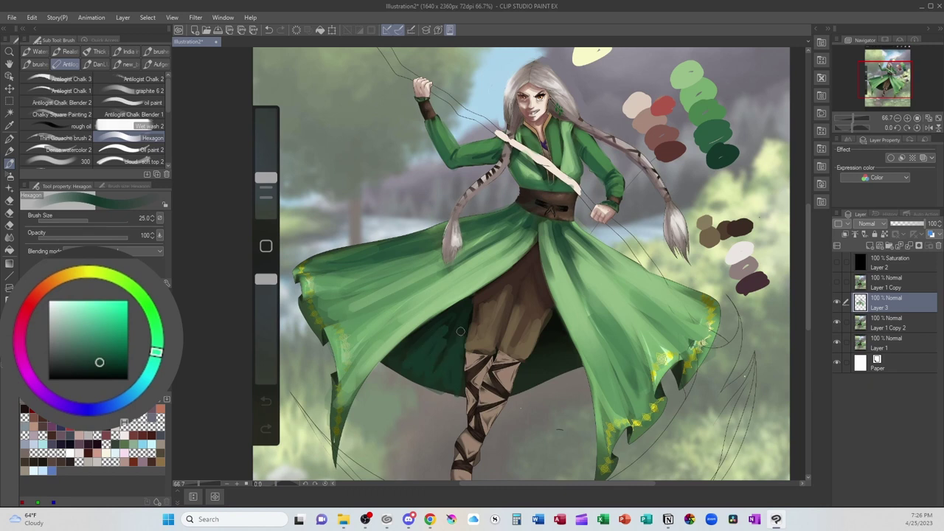
{"action": "left_click_drag", "start_coordinate": [464, 305], "coordinate": [461, 332]}
Paint the skirt lining on the other side of the legs dark green and sample colours around its edges.
{"action": "left_click_drag", "start_coordinate": [551, 326], "coordinate": [531, 357]}
{"action": "left_click_drag", "start_coordinate": [513, 398], "coordinate": [516, 380]}
{"action": "left_click_drag", "start_coordinate": [535, 374], "coordinate": [583, 361]}
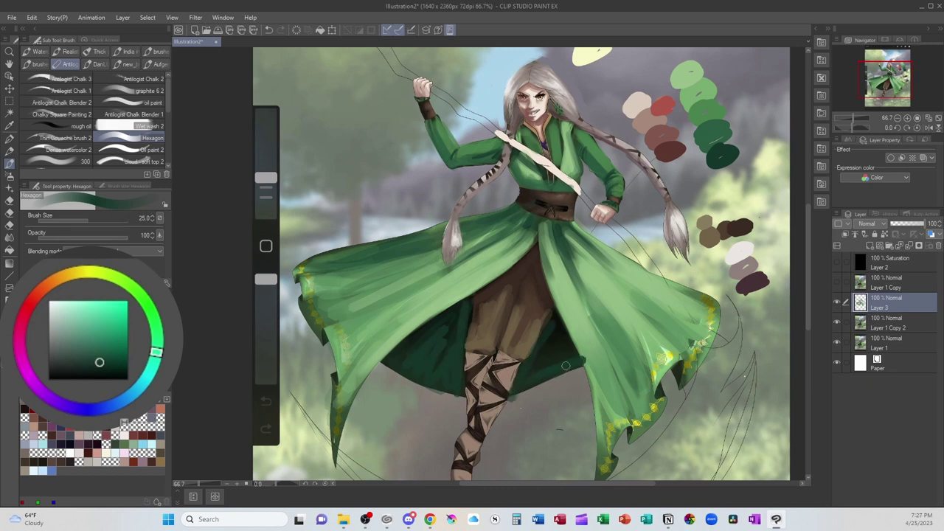
{"action": "mouse_move", "coordinate": [555, 310]}
{"action": "left_mouse_down"}
{"action": "mouse_move", "coordinate": [575, 359]}
{"action": "mouse_move", "coordinate": [540, 368]}
{"action": "left_mouse_up"}
{"action": "left_click_drag", "start_coordinate": [554, 335], "coordinate": [508, 391]}
{"action": "mouse_move", "coordinate": [520, 386]}
{"action": "left_mouse_down"}
{"action": "mouse_move", "coordinate": [574, 362]}
{"action": "mouse_move", "coordinate": [538, 336]}
{"action": "mouse_move", "coordinate": [511, 393]}
{"action": "left_mouse_up"}
{"action": "left_click", "coordinate": [513, 367], "text": "alt"}
{"action": "left_click", "coordinate": [582, 325], "text": "alt"}
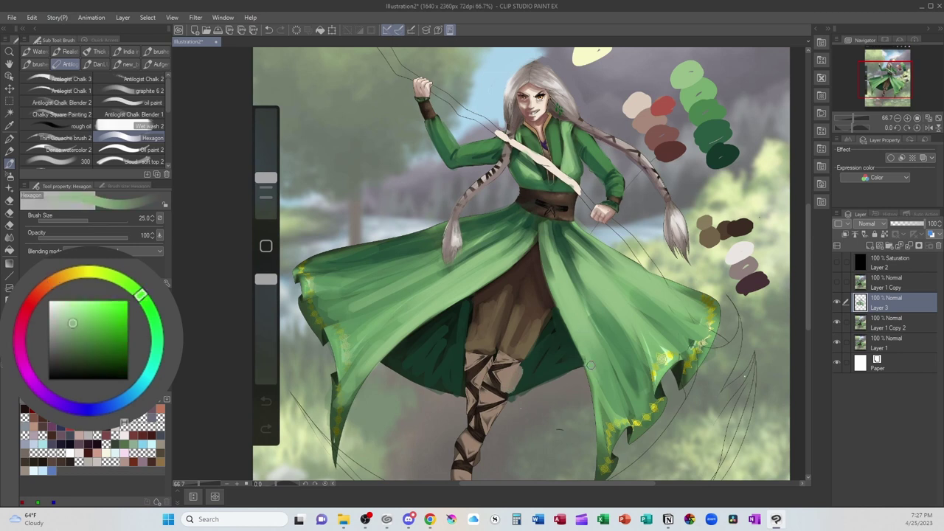
Refine the outer trouser edge with sampled dark brown and the adjoining skirt lining with its own sampled dark greens.
{"action": "left_click", "coordinate": [490, 271], "text": "alt"}
{"action": "left_click", "coordinate": [522, 275], "text": "alt"}
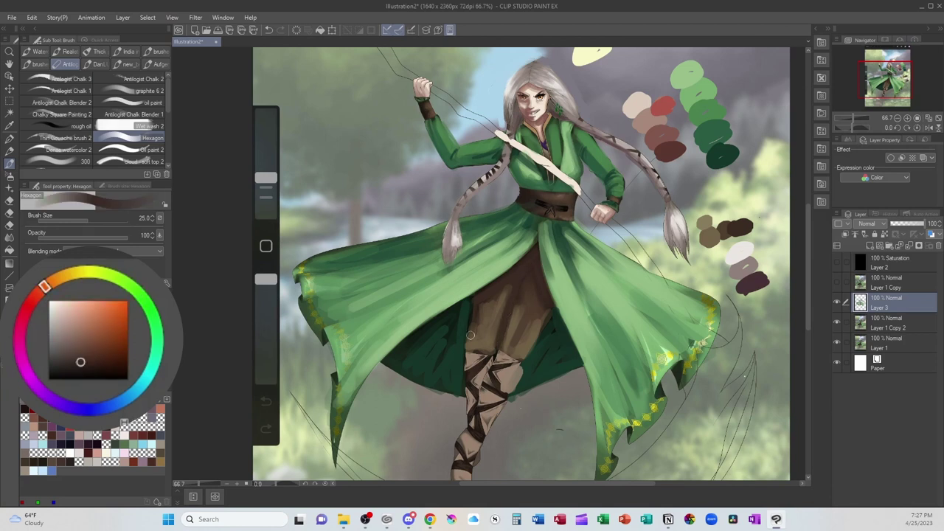
{"action": "left_click", "coordinate": [452, 326], "text": "alt"}
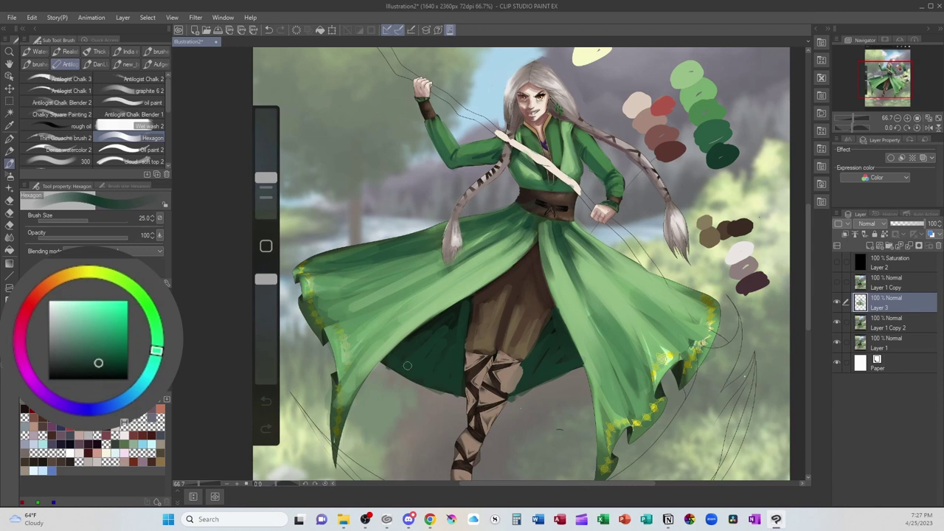
{"action": "left_click", "coordinate": [459, 312], "text": "alt"}
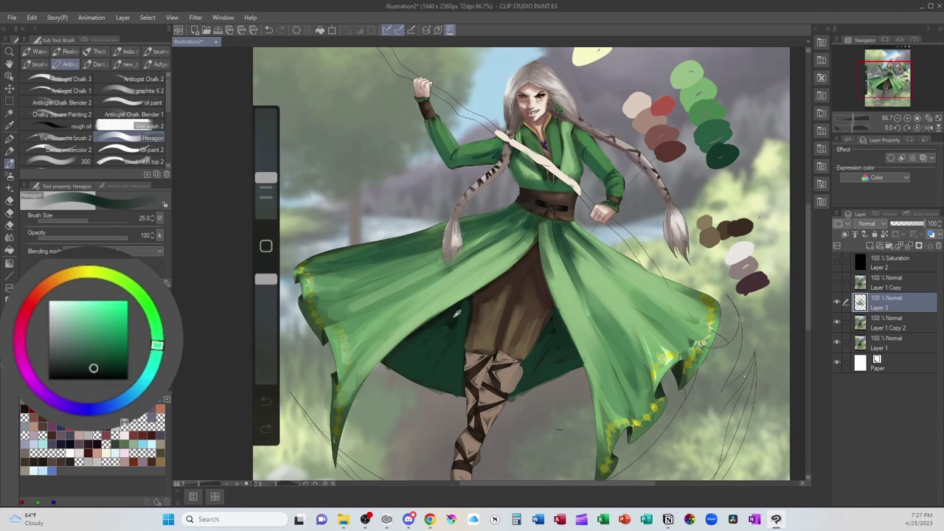
Sample the lining and trouser tones to refine their border, and stroke dark brown folds down both trouser legs.
{"action": "left_click", "coordinate": [543, 341], "text": "alt"}
{"action": "left_click", "coordinate": [536, 354], "text": "alt"}
{"action": "left_click", "coordinate": [535, 329], "text": "alt"}
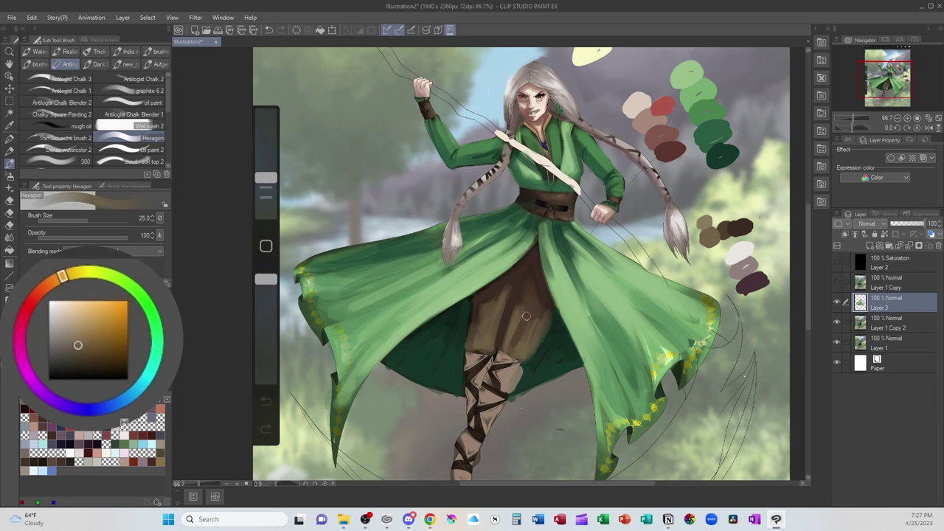
{"action": "left_click", "coordinate": [533, 257], "text": "alt"}
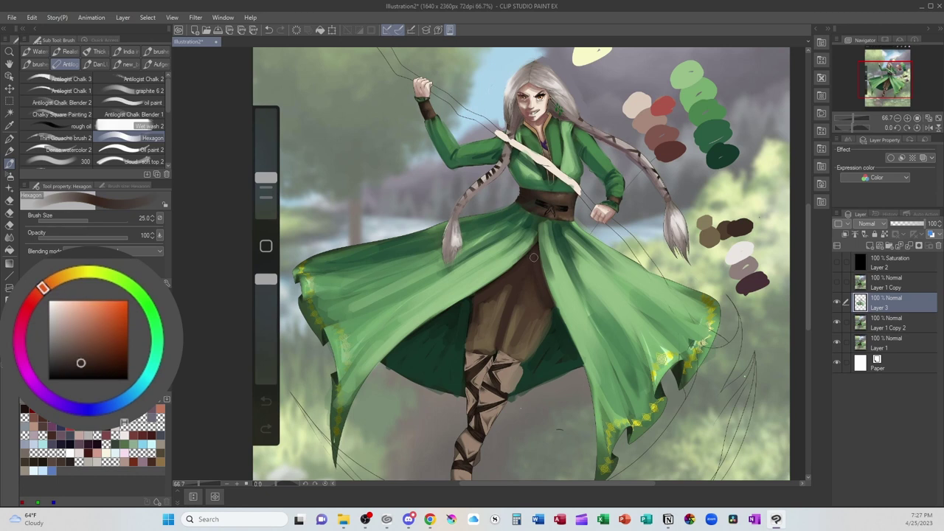
{"action": "left_click_drag", "start_coordinate": [503, 296], "coordinate": [489, 344]}
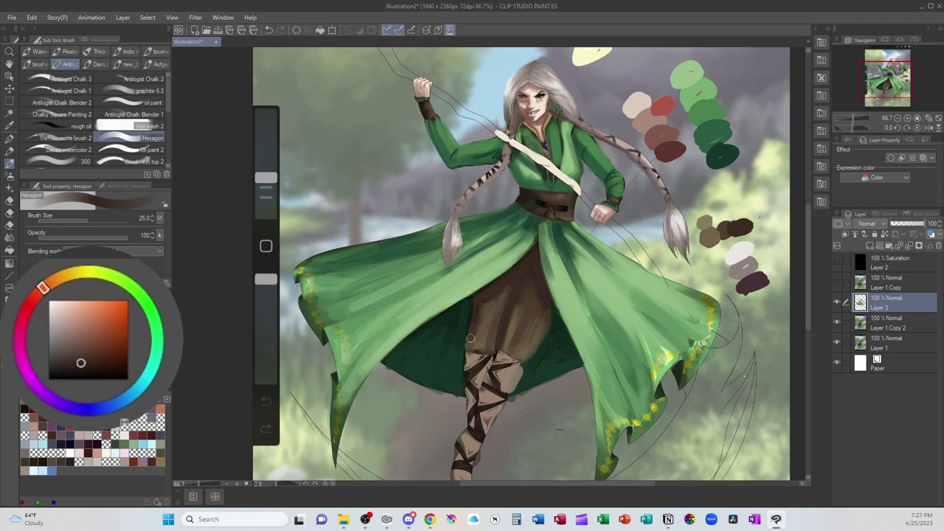
{"action": "left_click_drag", "start_coordinate": [514, 301], "coordinate": [506, 343]}
Review the whole figure and compare it with and without the repaint by hiding and showing Layer 3.
{"action": "scroll", "coordinate": [527, 310], "scroll_direction": "down", "scroll_amount": 1}
{"action": "scroll", "coordinate": [527, 310], "scroll_direction": "down", "scroll_amount": 1}
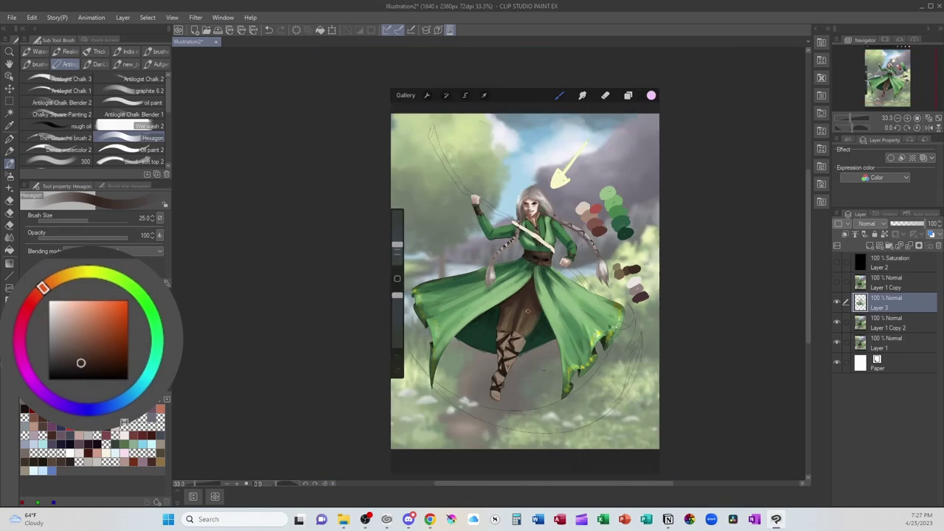
{"action": "scroll", "coordinate": [527, 310], "scroll_direction": "up", "scroll_amount": 1}
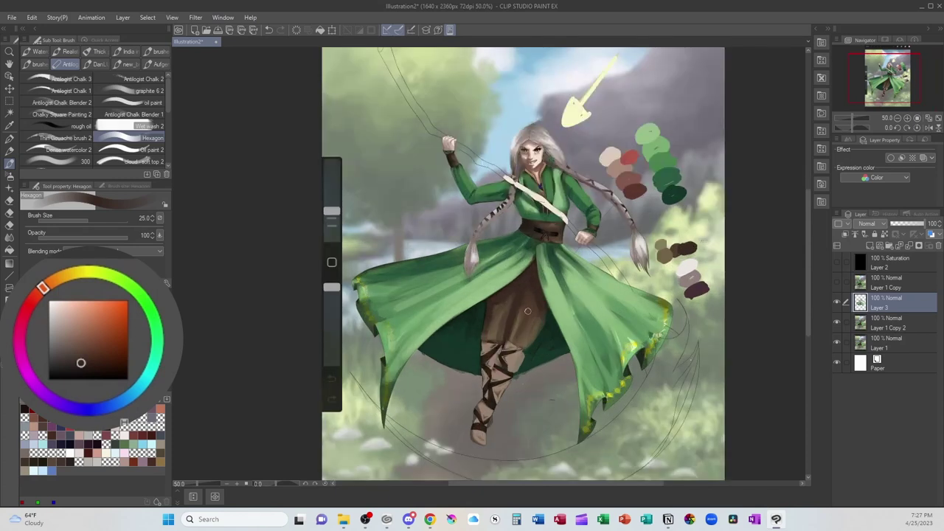
{"action": "scroll", "coordinate": [528, 311], "scroll_direction": "down", "scroll_amount": 1}
{"action": "scroll", "coordinate": [528, 311], "scroll_direction": "up", "scroll_amount": 1}
{"action": "left_click", "coordinate": [837, 303]}
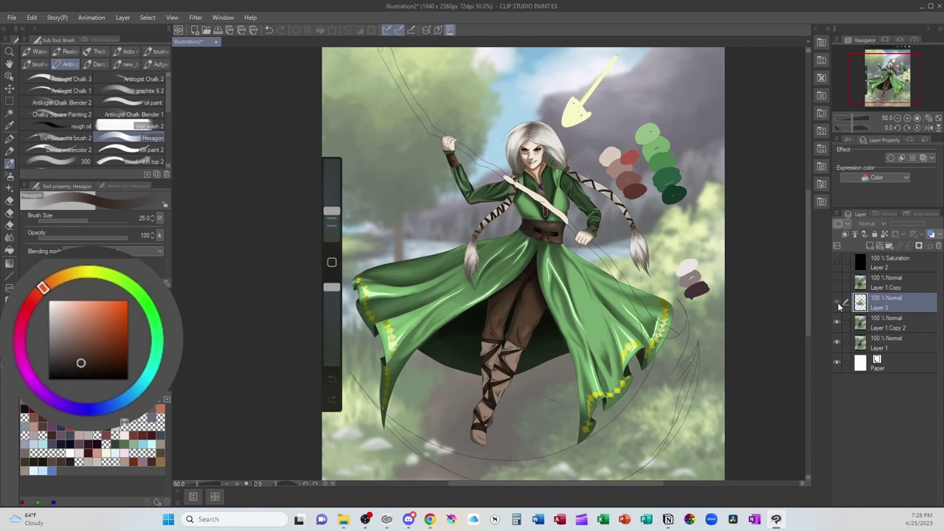
{"action": "left_click", "coordinate": [838, 304]}
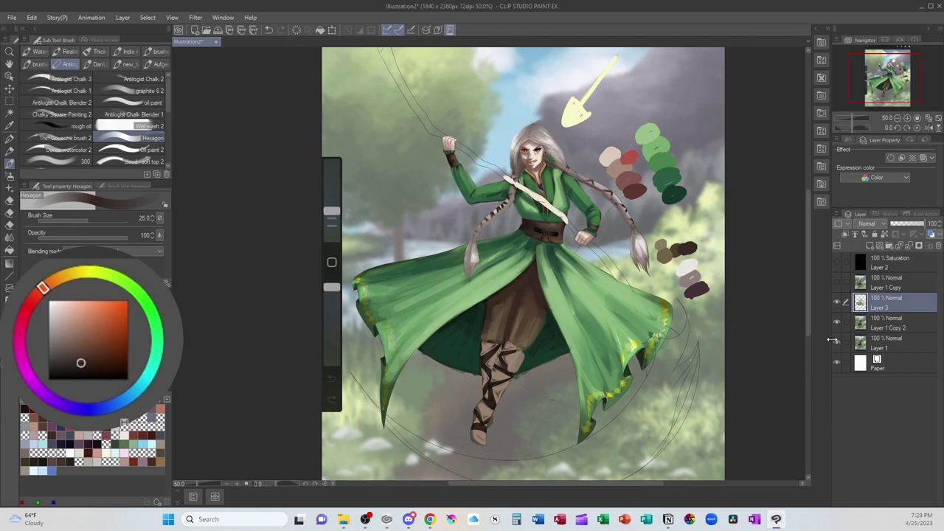